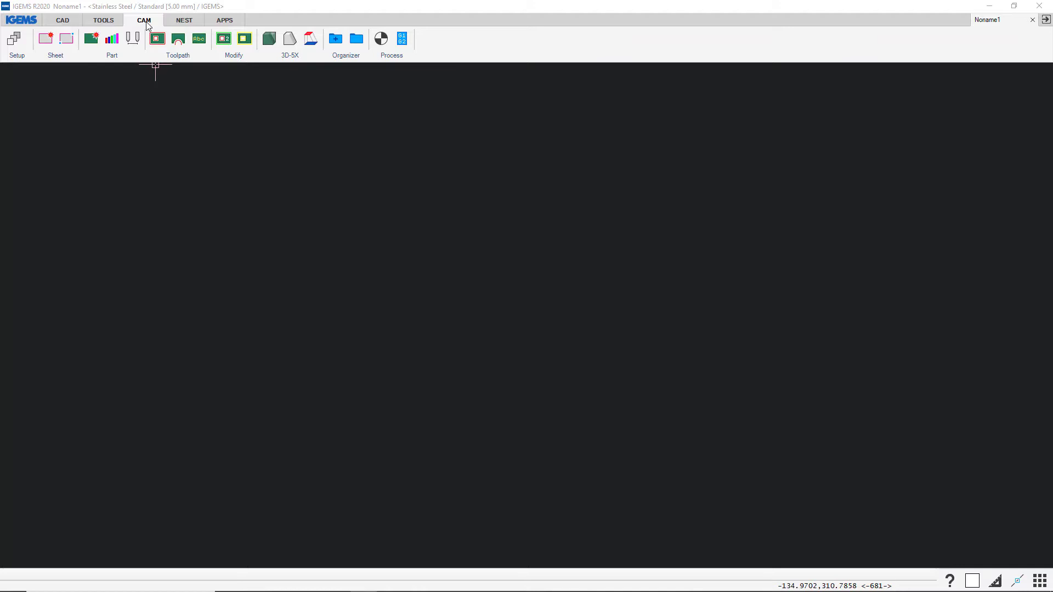
Open the 'Toolpath - Auto 2' sample impeller from Samples in the 3D-5X workspace
{"action": "left_click", "coordinate": [291, 40]}
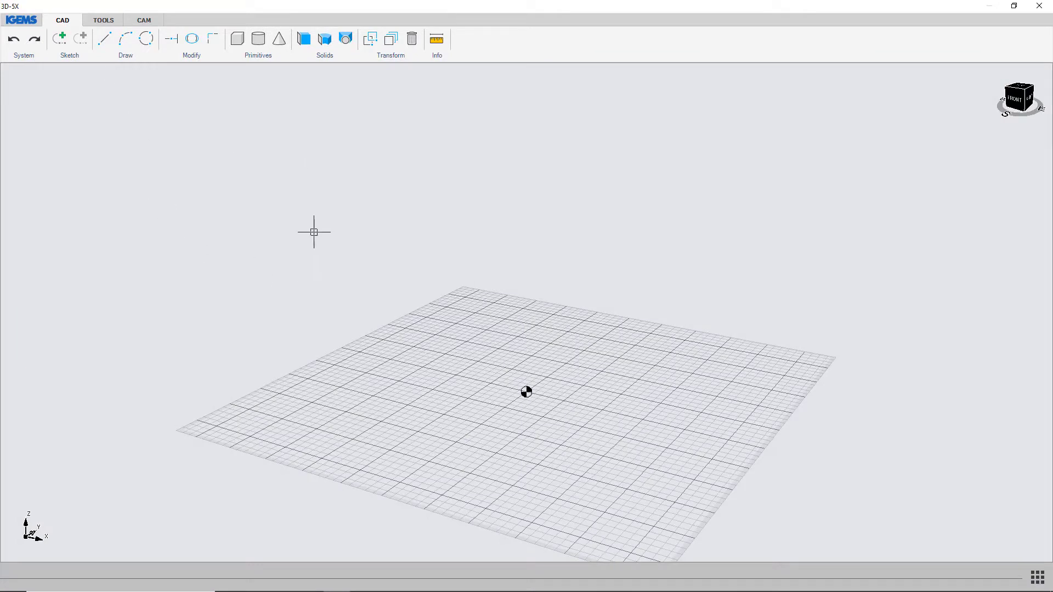
{"action": "left_click", "coordinate": [22, 20]}
{"action": "mouse_move", "coordinate": [36, 60]}
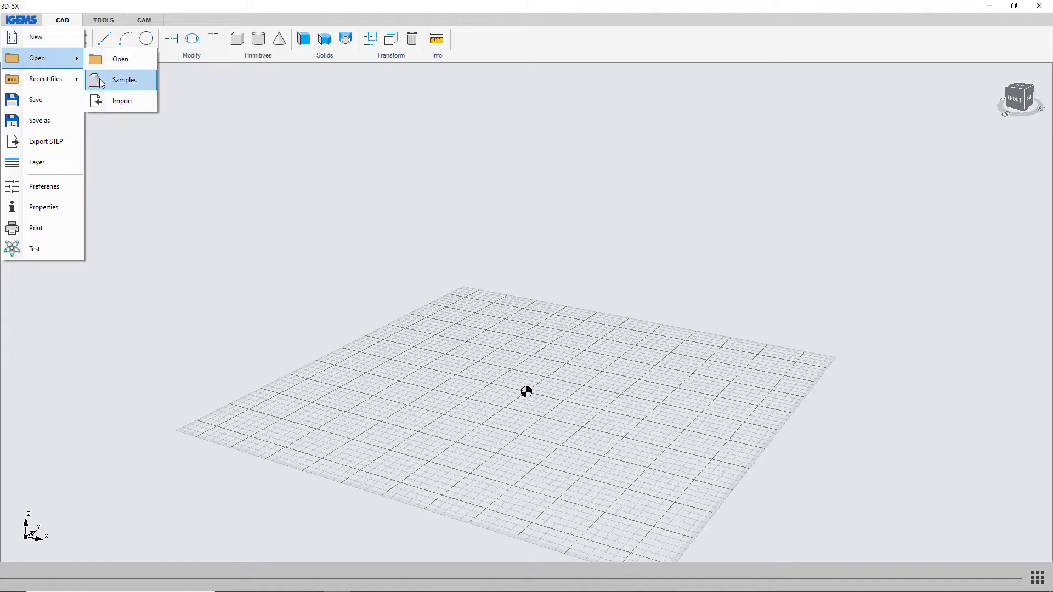
{"action": "left_click", "coordinate": [123, 80]}
{"action": "scroll", "coordinate": [489, 289], "scroll_direction": "down", "scroll_amount": 2}
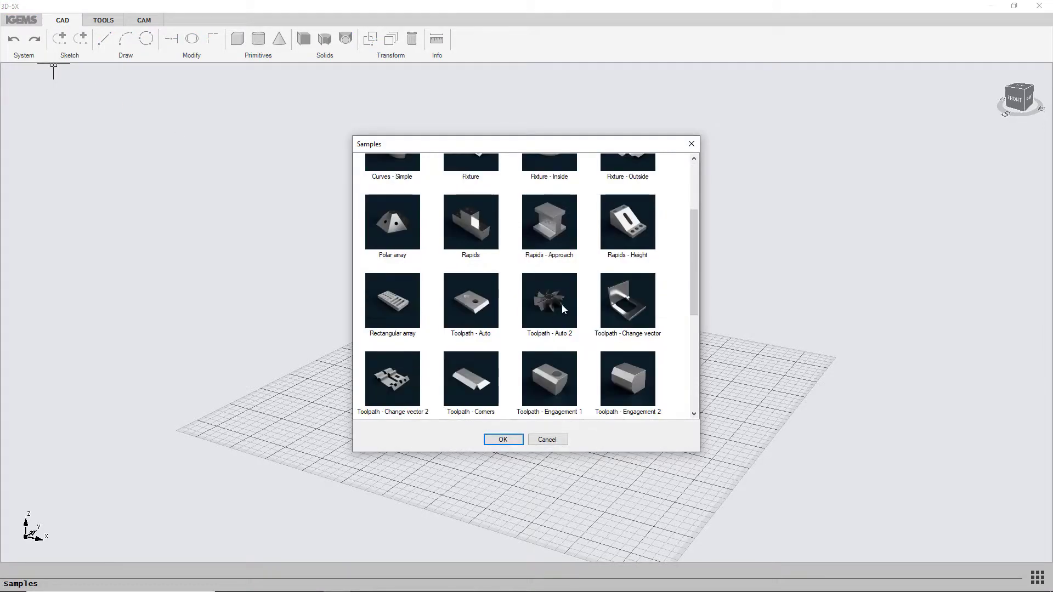
{"action": "left_click", "coordinate": [556, 325]}
{"action": "left_click", "coordinate": [520, 439]}
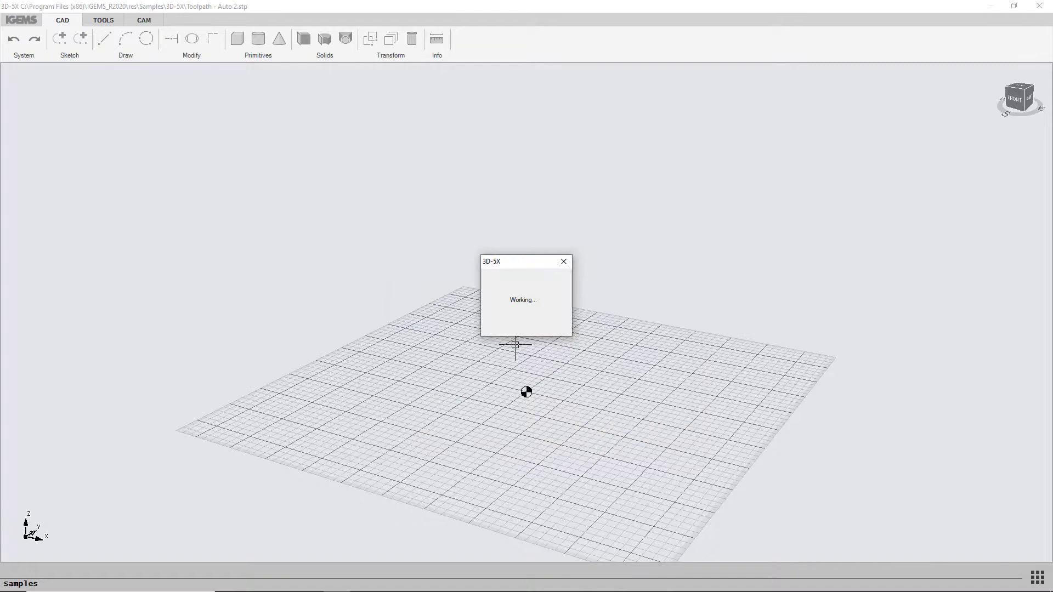
{"action": "scroll", "coordinate": [501, 335], "scroll_direction": "down", "scroll_amount": 5}
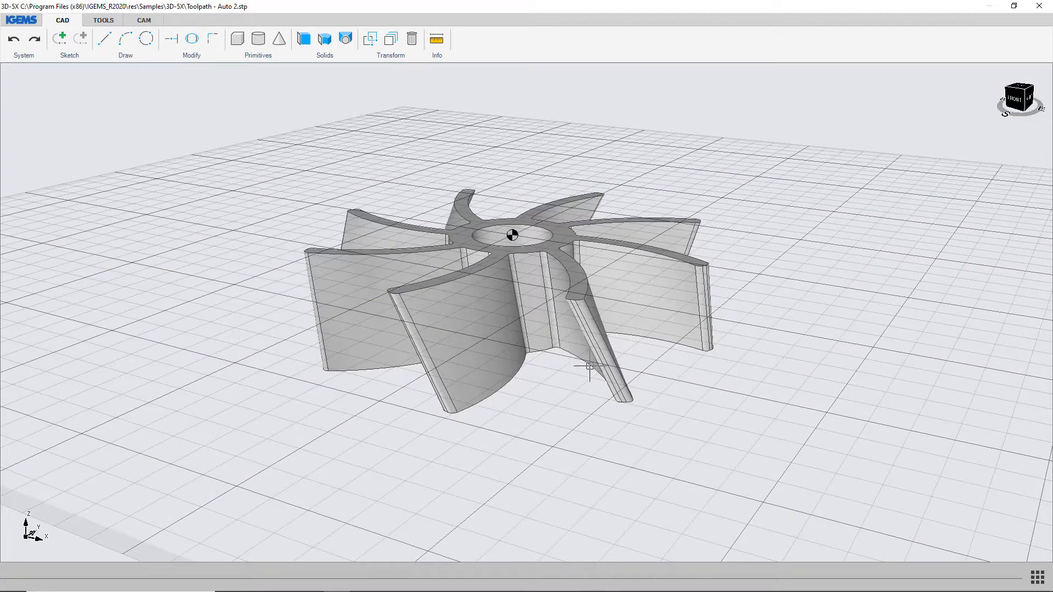
{"action": "scroll", "coordinate": [590, 366], "scroll_direction": "down", "scroll_amount": 3}
{"action": "middle_click_drag", "start_coordinate": [461, 428], "coordinate": [433, 399]}
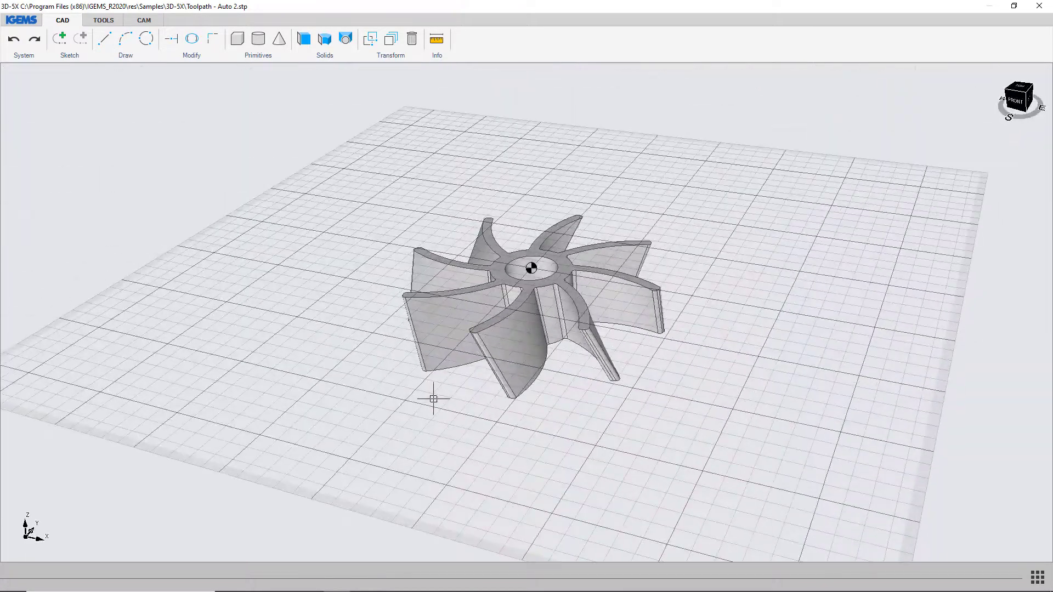
Align the impeller to its top surface using the CAM tab's Align tool
{"action": "left_click", "coordinate": [103, 19]}
{"action": "left_click", "coordinate": [143, 20]}
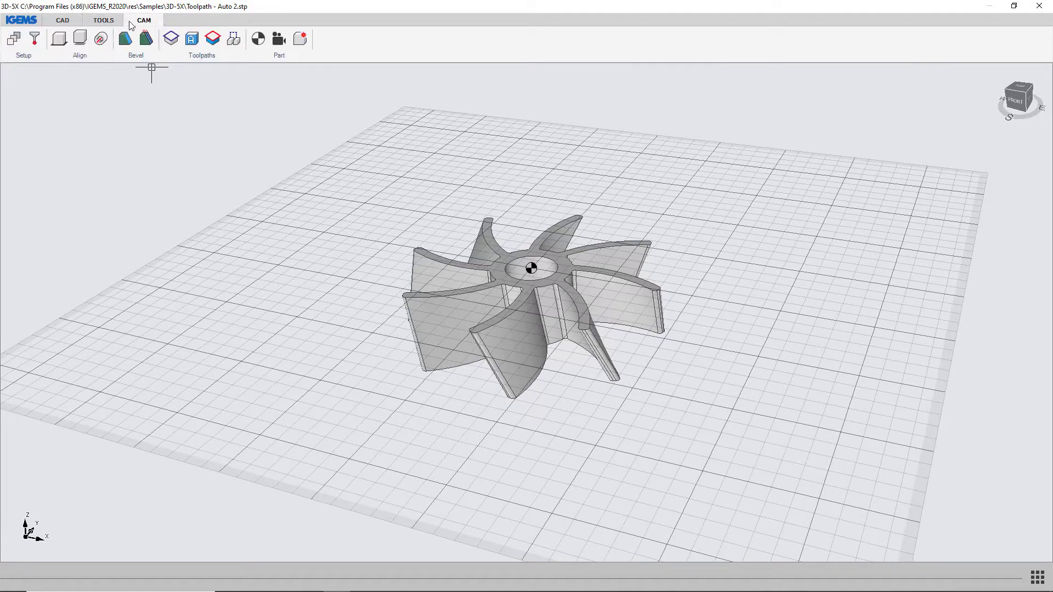
{"action": "left_click", "coordinate": [58, 39]}
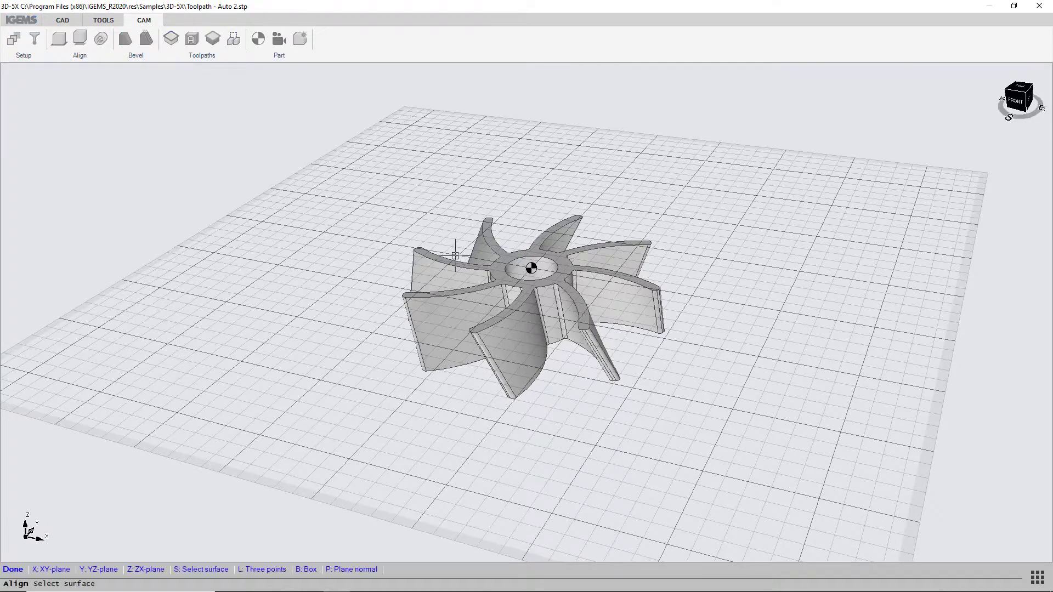
{"action": "left_click", "coordinate": [496, 275]}
{"action": "middle_click_drag", "start_coordinate": [501, 395], "coordinate": [414, 437]}
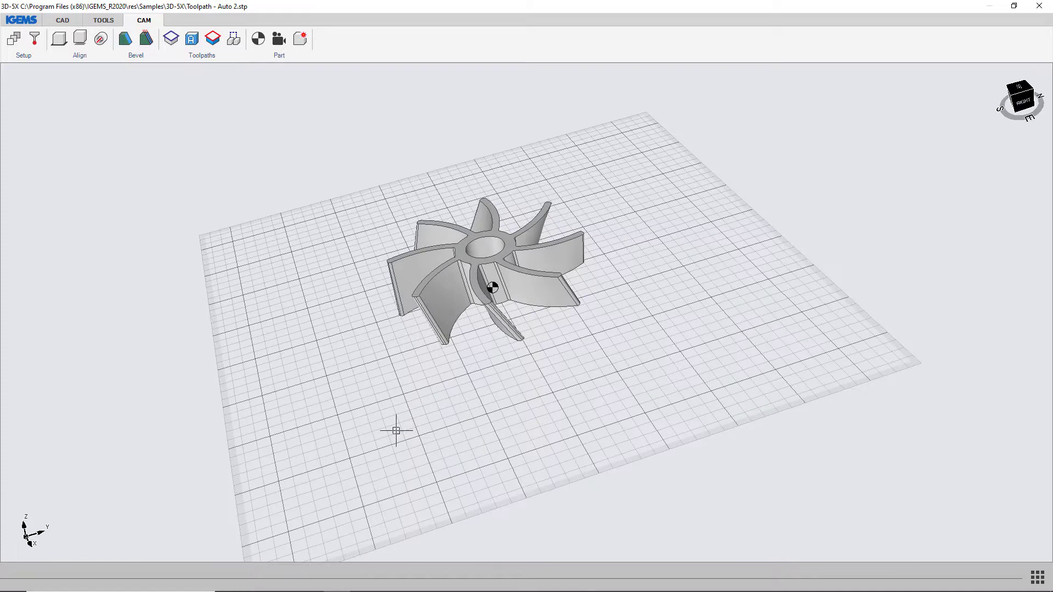
Generate ruled automatic toolpaths on all contours with circular piercing and 3 mm leads
{"action": "left_click", "coordinate": [193, 41]}
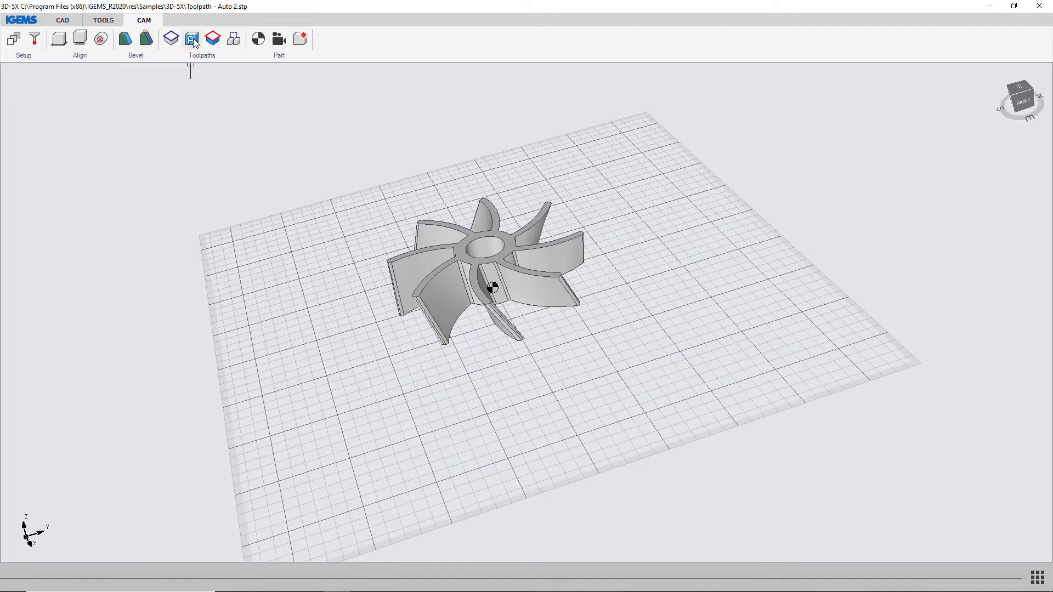
{"action": "left_click_drag", "start_coordinate": [502, 226], "coordinate": [702, 204]}
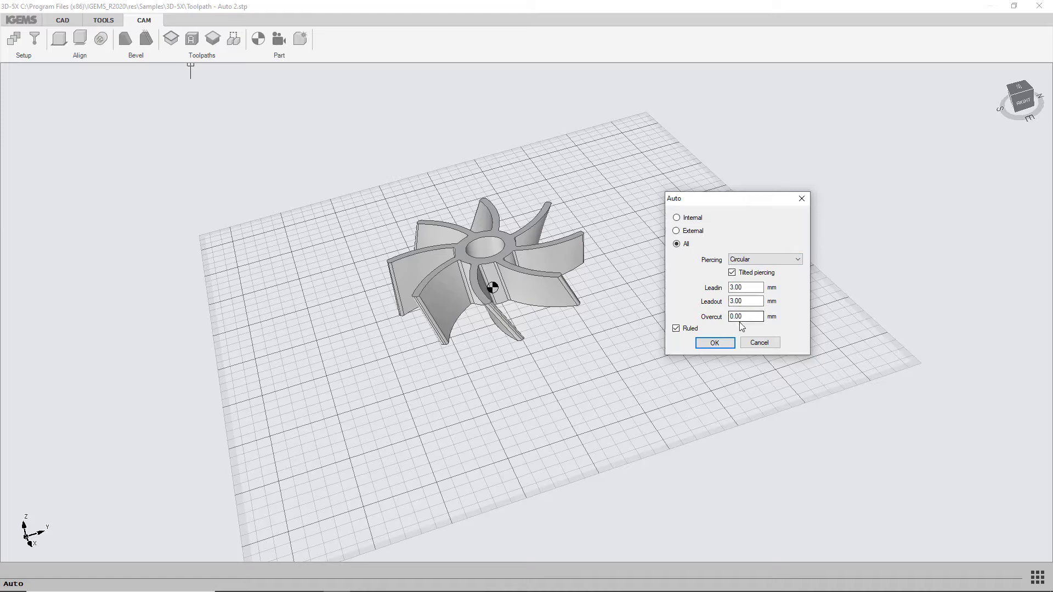
{"action": "left_click", "coordinate": [714, 344]}
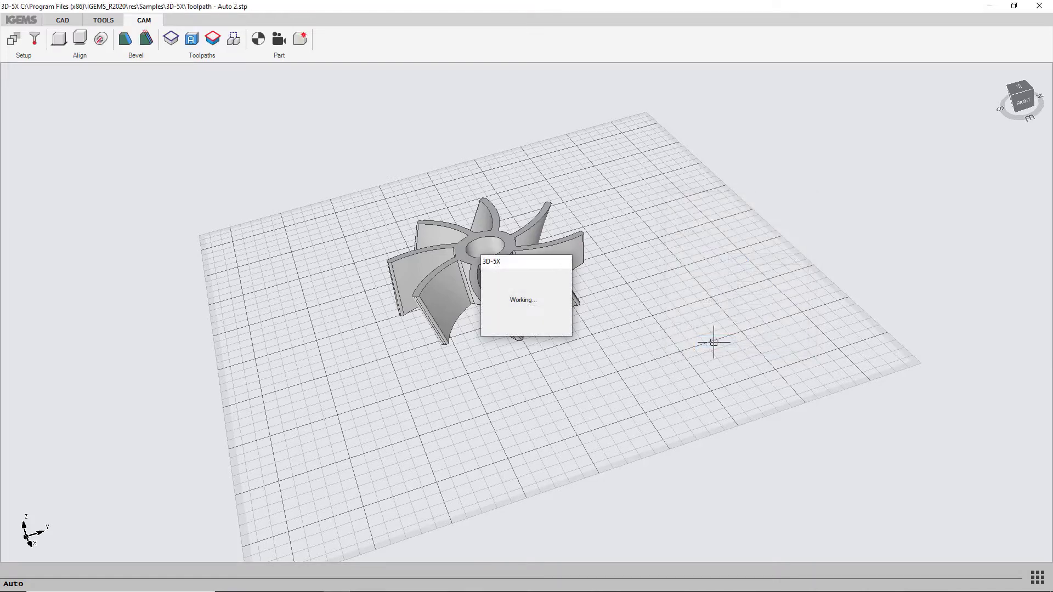
{"action": "middle_click_drag", "start_coordinate": [477, 423], "coordinate": [400, 359]}
{"action": "middle_click_drag", "start_coordinate": [572, 371], "coordinate": [635, 373]}
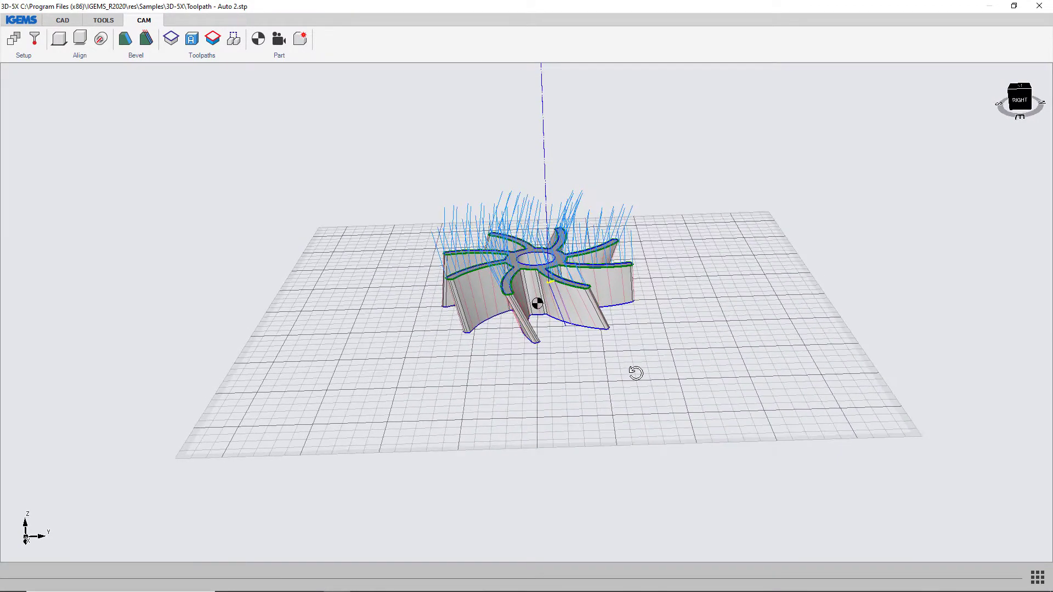
Add rapid moves using a 10 mm offset distance
{"action": "left_click", "coordinate": [234, 38]}
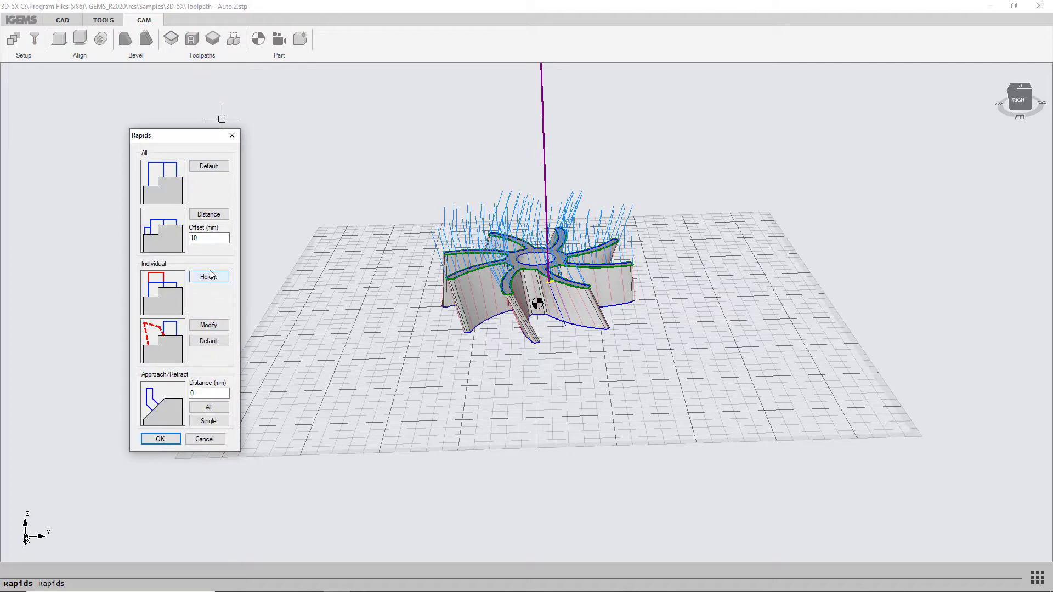
{"action": "left_click", "coordinate": [208, 214]}
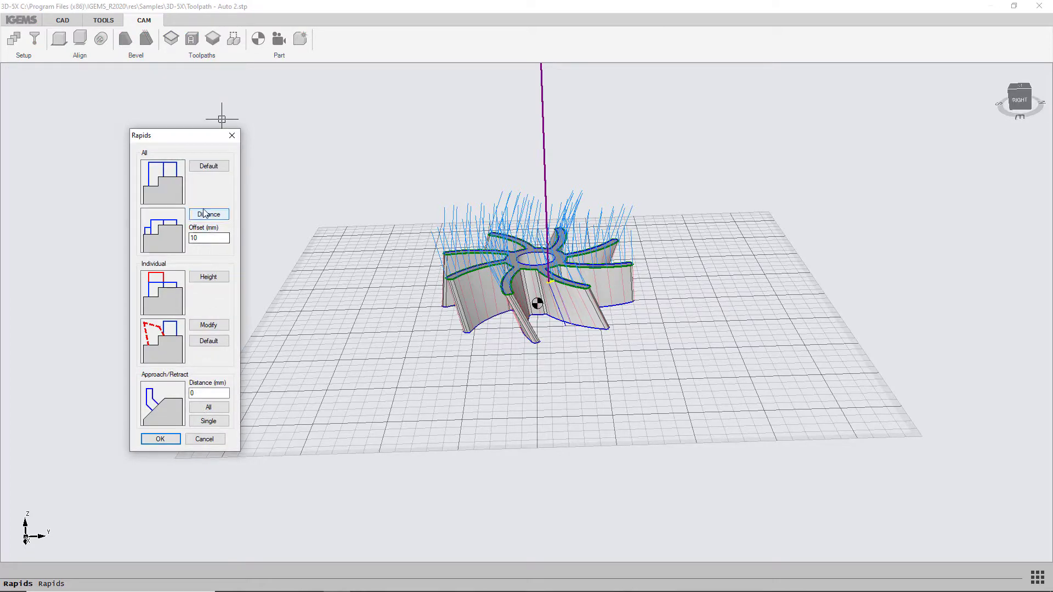
{"action": "left_click", "coordinate": [165, 438]}
{"action": "middle_click_drag", "start_coordinate": [494, 285], "coordinate": [406, 193]}
Play the 5-axis head simulation along the toolpath and pause it near the end
{"action": "left_click", "coordinate": [280, 42]}
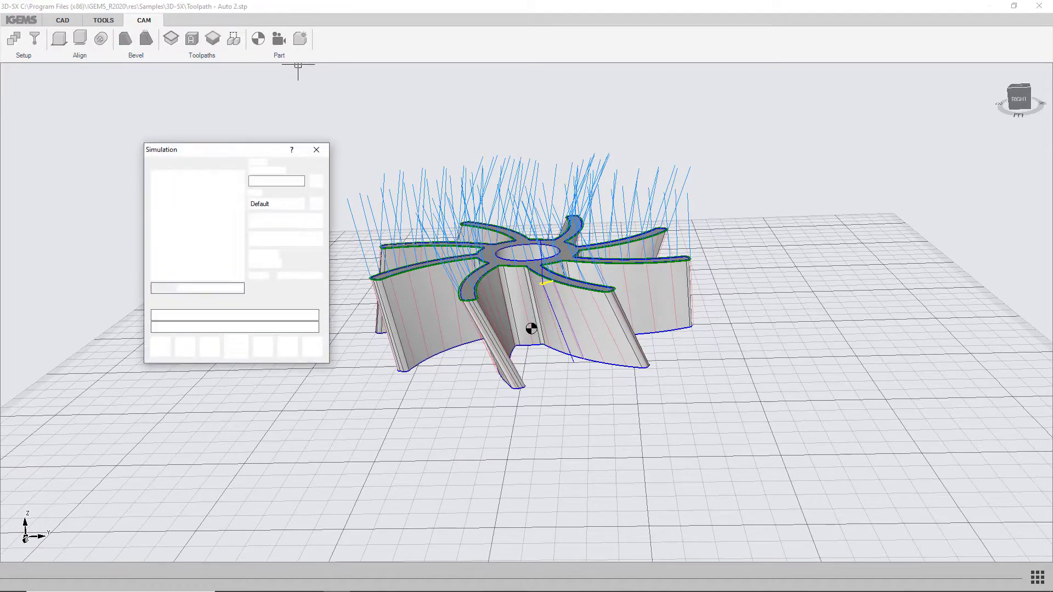
{"action": "left_click", "coordinate": [237, 345]}
{"action": "scroll", "coordinate": [518, 413], "scroll_direction": "down", "scroll_amount": 4}
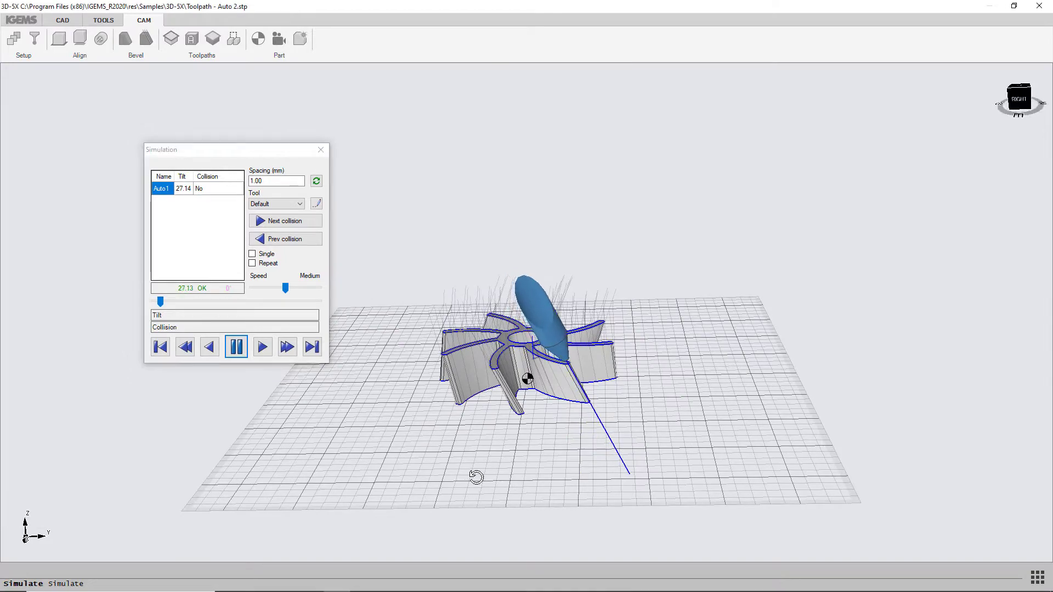
{"action": "middle_click_drag", "start_coordinate": [477, 479], "coordinate": [259, 425]}
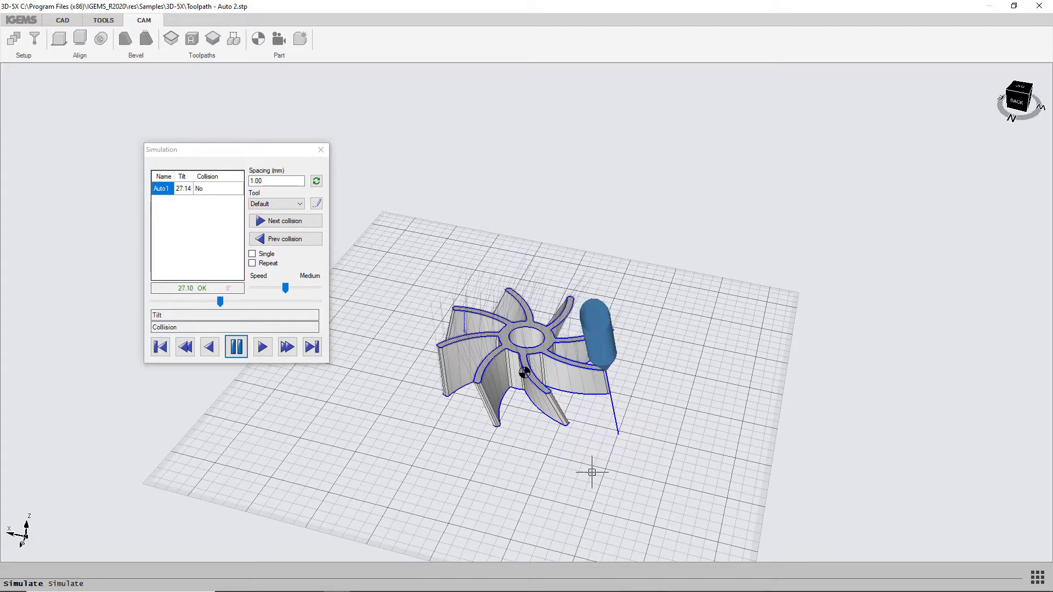
{"action": "left_click", "coordinate": [236, 355]}
{"action": "left_click", "coordinate": [236, 355]}
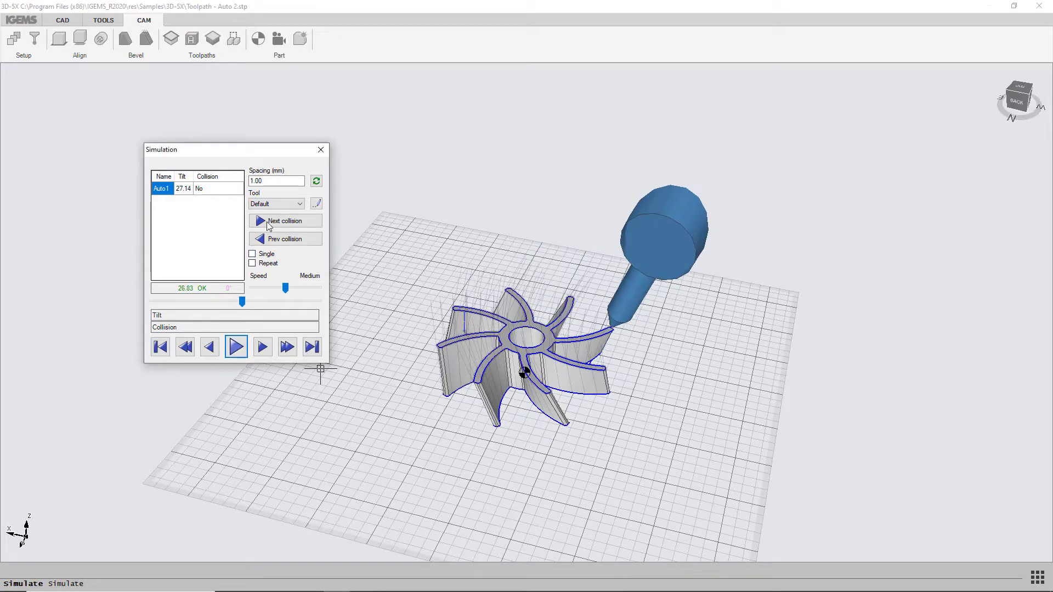
Close the simulation and open the Fixture sample, discarding the impeller model
{"action": "left_click", "coordinate": [321, 149]}
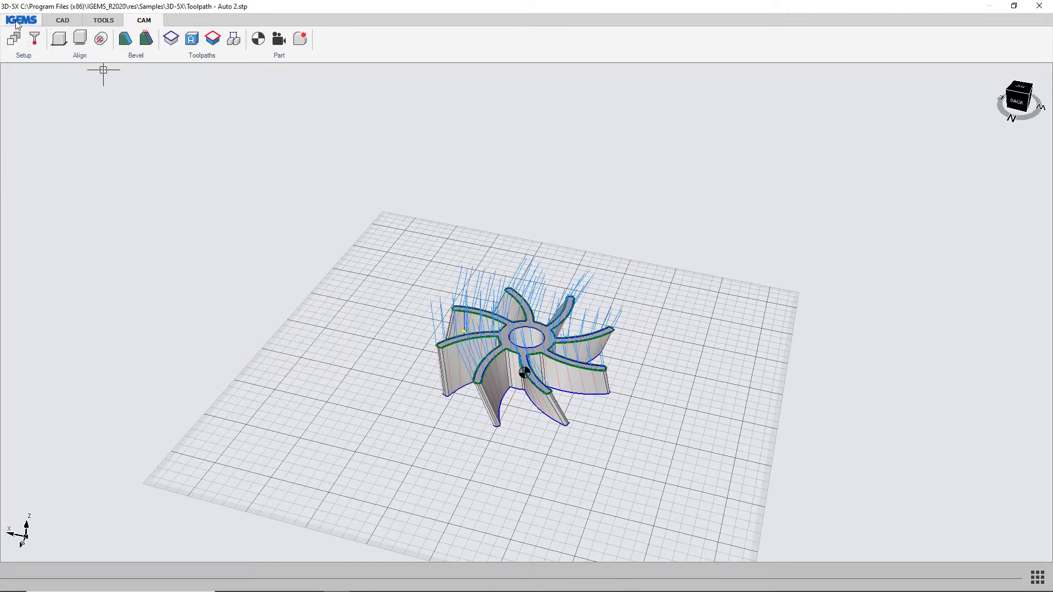
{"action": "left_click", "coordinate": [103, 20]}
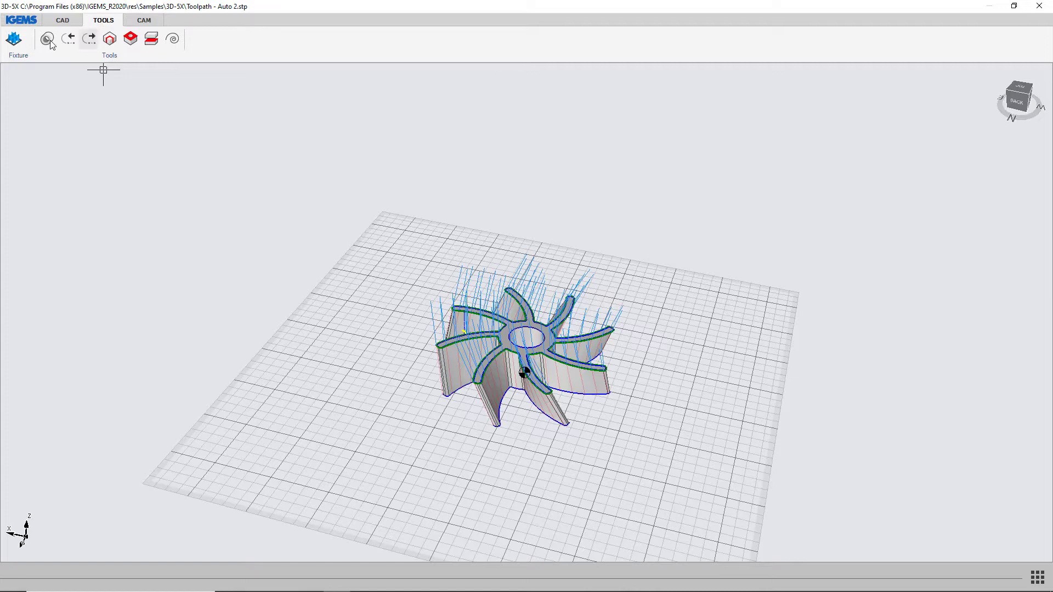
{"action": "left_click", "coordinate": [21, 20]}
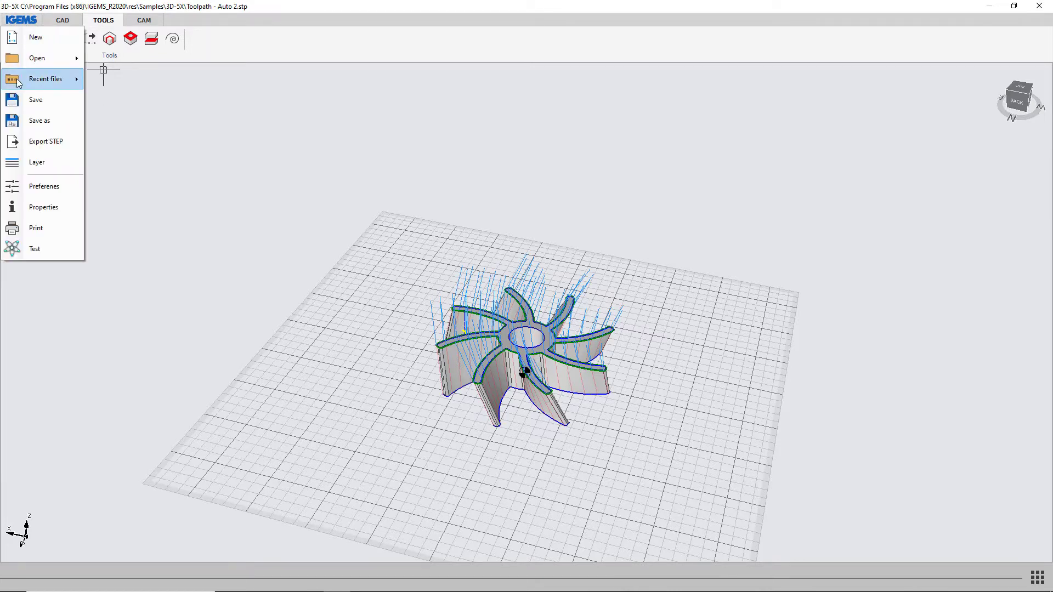
{"action": "mouse_move", "coordinate": [51, 62]}
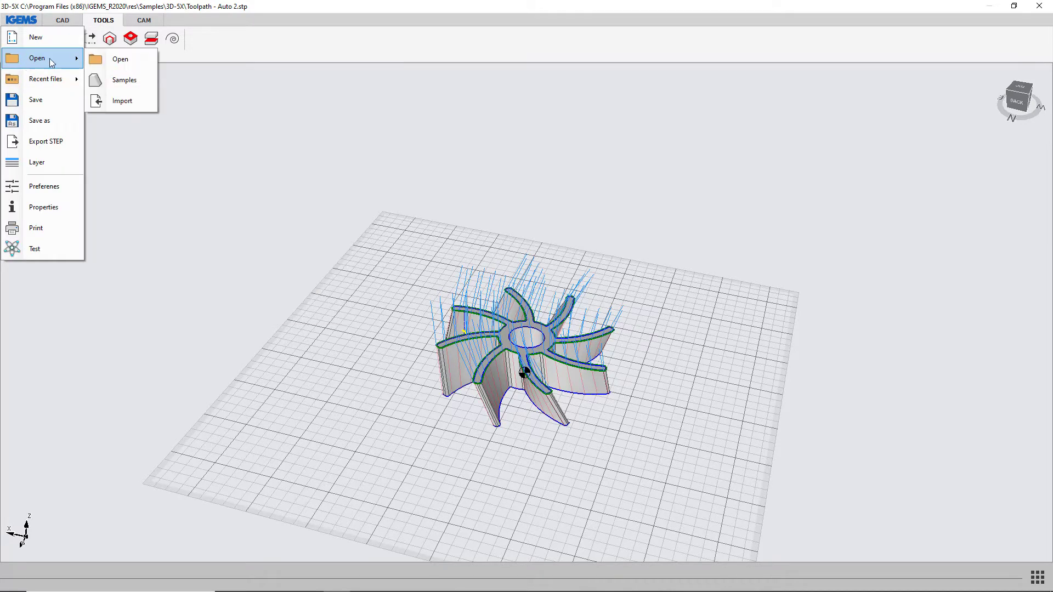
{"action": "left_click", "coordinate": [122, 81]}
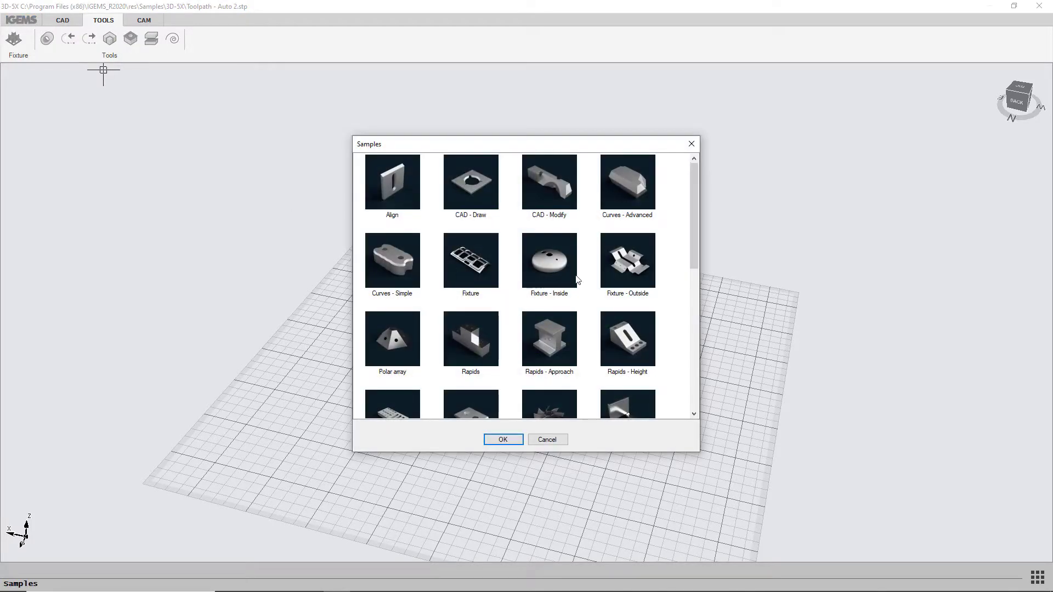
{"action": "left_click", "coordinate": [489, 272]}
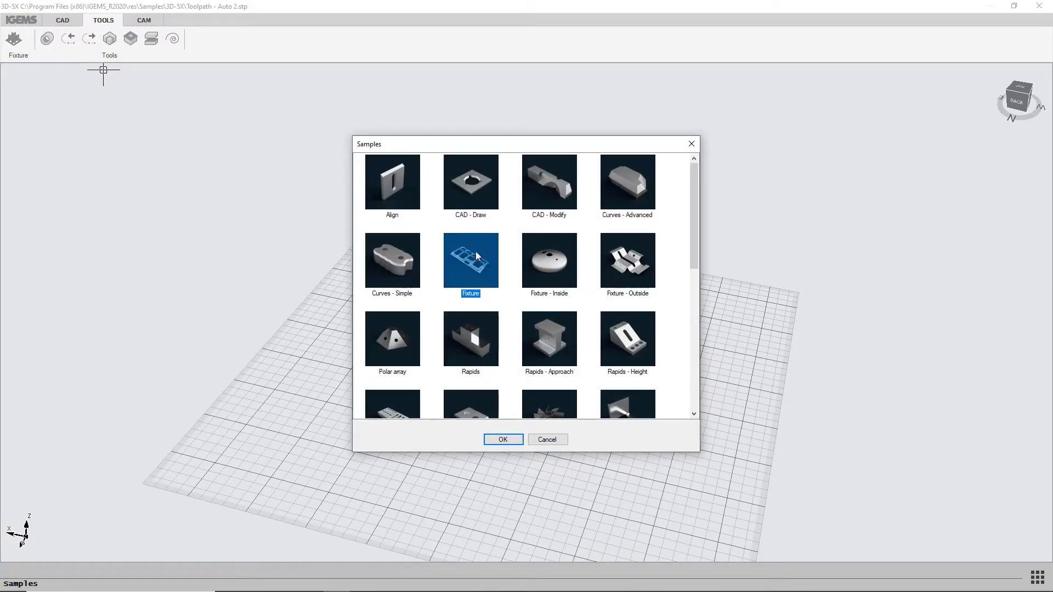
{"action": "left_click", "coordinate": [509, 439]}
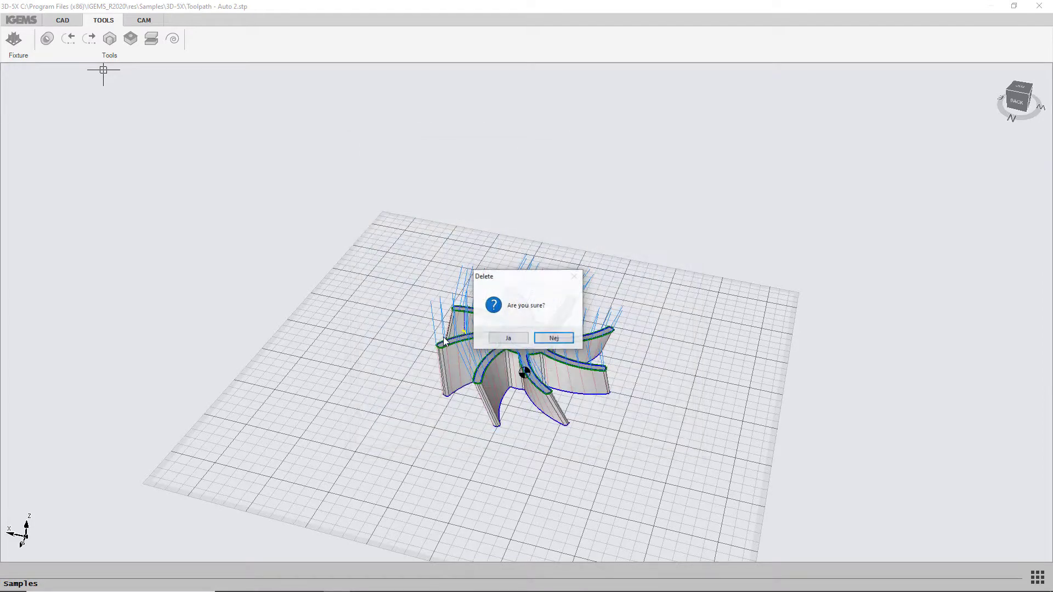
{"action": "left_click", "coordinate": [513, 340]}
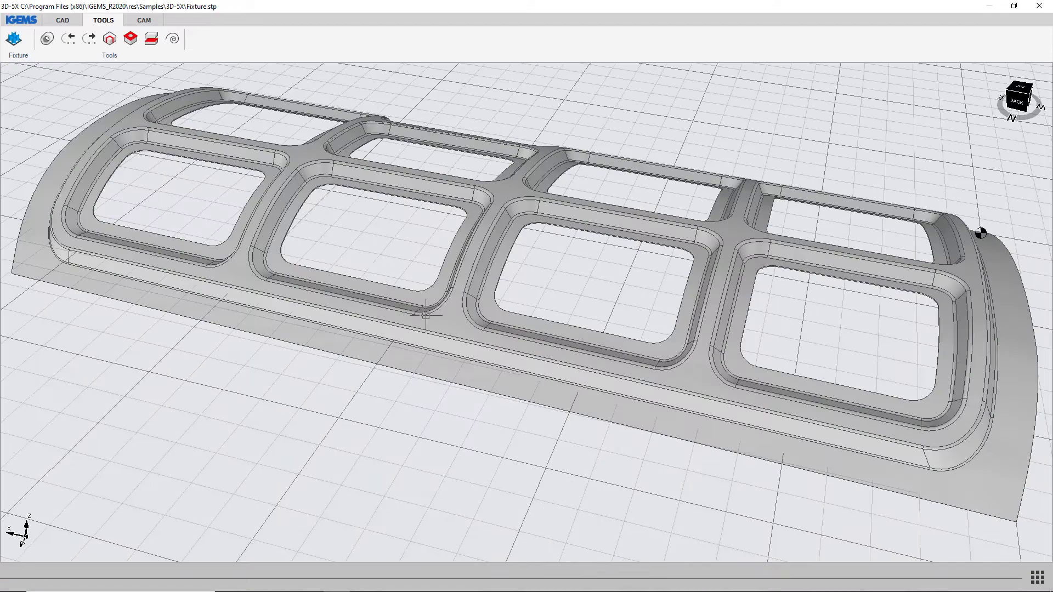
{"action": "scroll", "coordinate": [433, 329], "scroll_direction": "down", "scroll_amount": 3}
{"action": "middle_click_drag", "start_coordinate": [453, 337], "coordinate": [437, 359]}
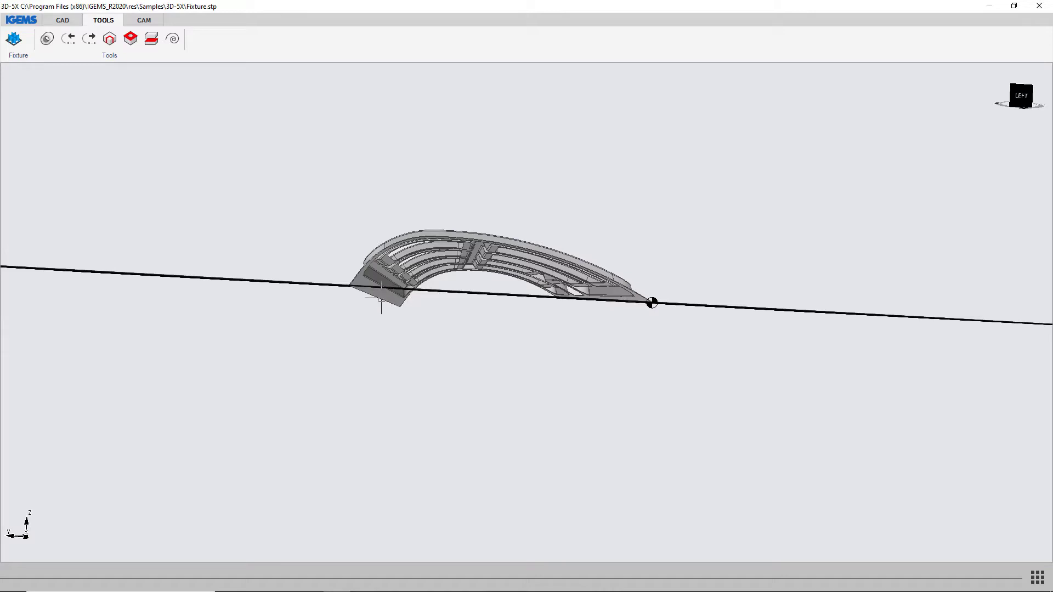
{"action": "middle_click_drag", "start_coordinate": [416, 289], "coordinate": [463, 294]}
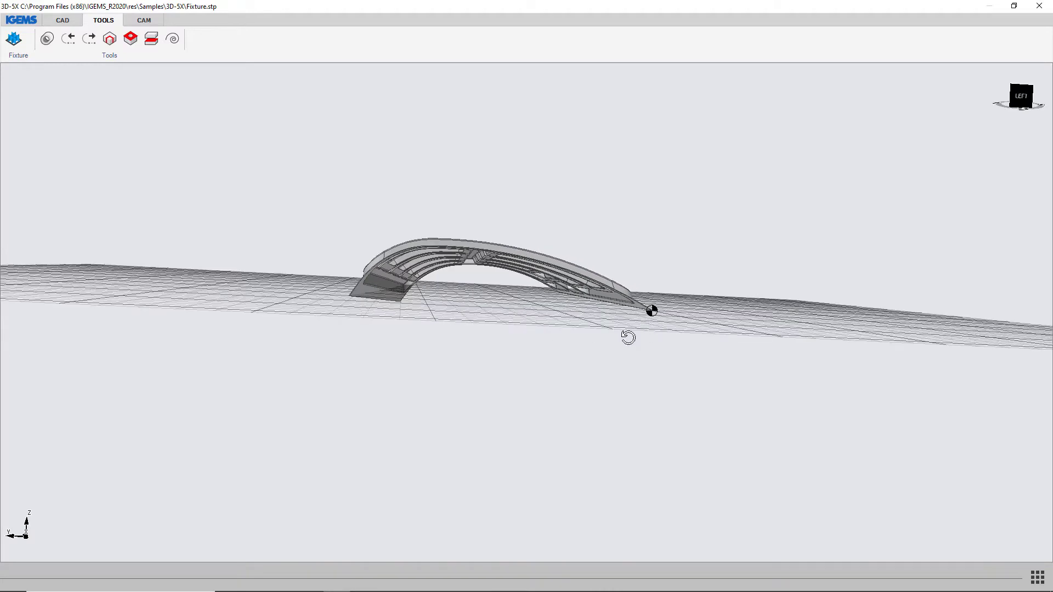
{"action": "middle_click_drag", "start_coordinate": [628, 337], "coordinate": [542, 357]}
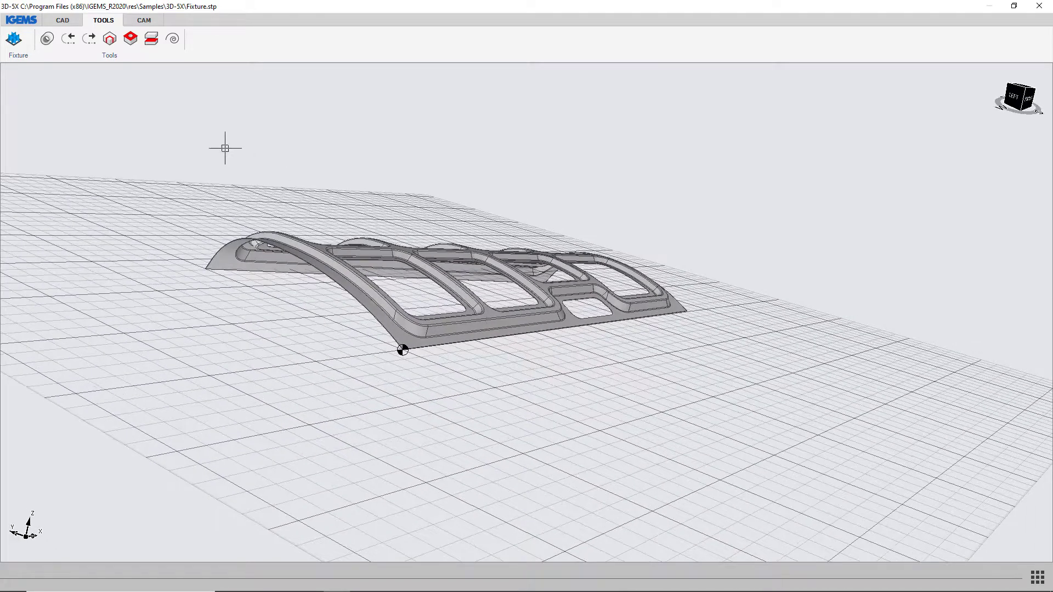
{"action": "middle_click_drag", "start_coordinate": [258, 255], "coordinate": [369, 313]}
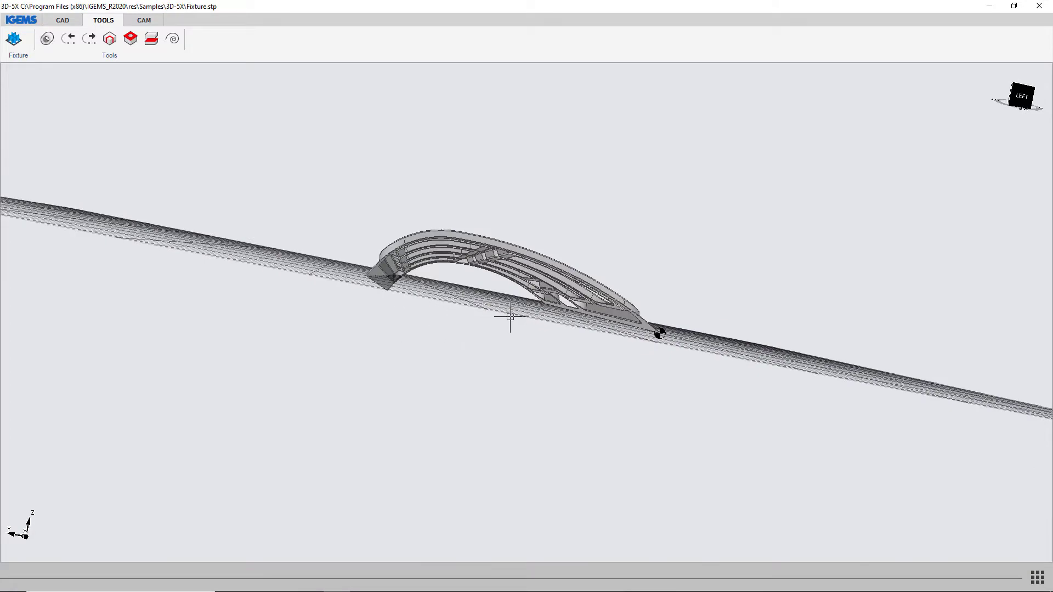
{"action": "middle_click_drag", "start_coordinate": [485, 289], "coordinate": [360, 326]}
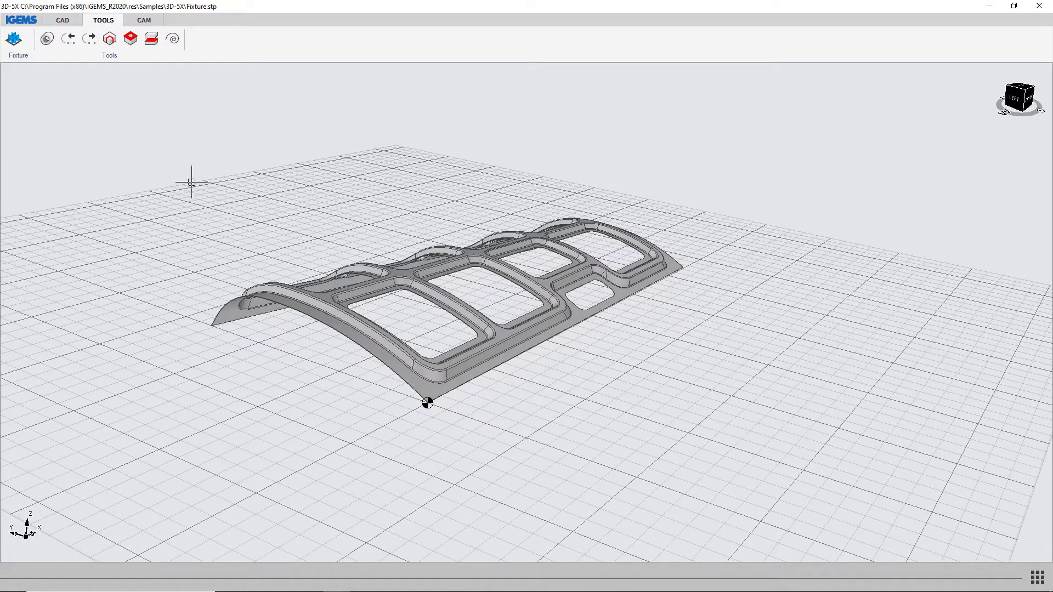
Set the fixture part's Bottom Z height to 60 mm
{"action": "left_click", "coordinate": [144, 20]}
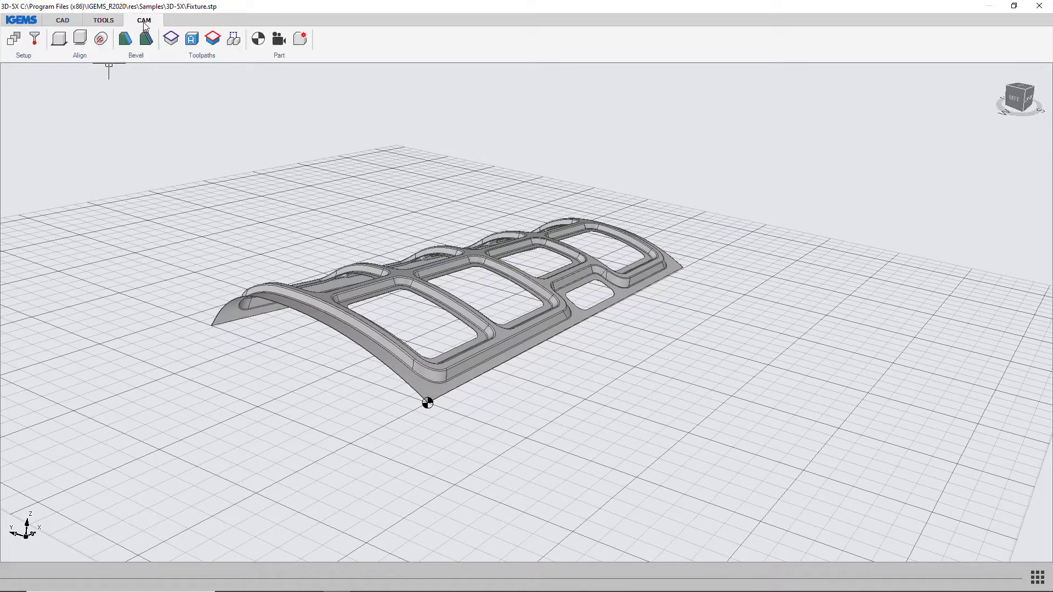
{"action": "left_click", "coordinate": [81, 40]}
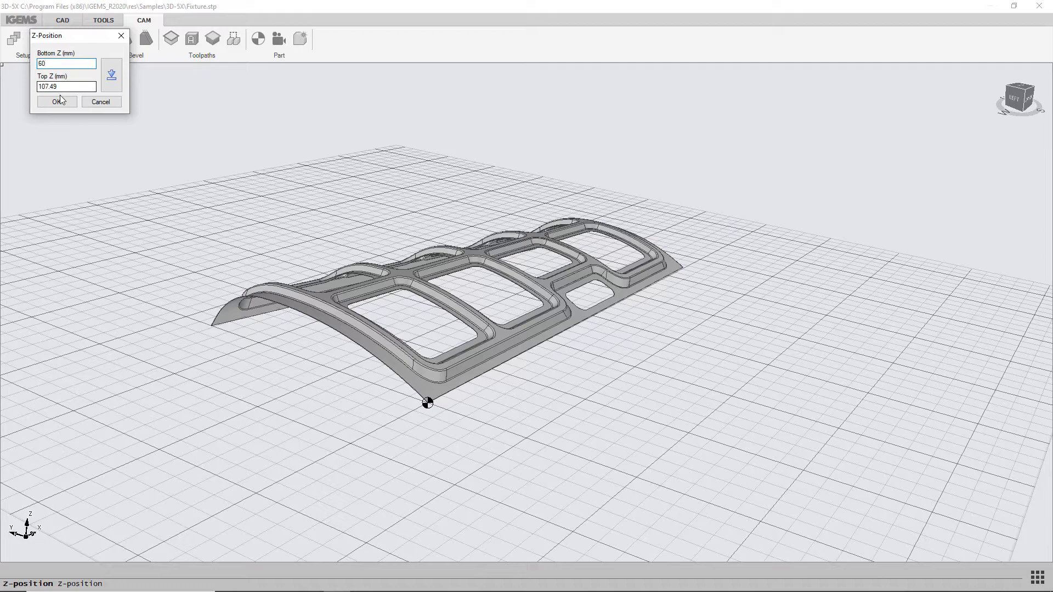
{"action": "key", "text": "Return"}
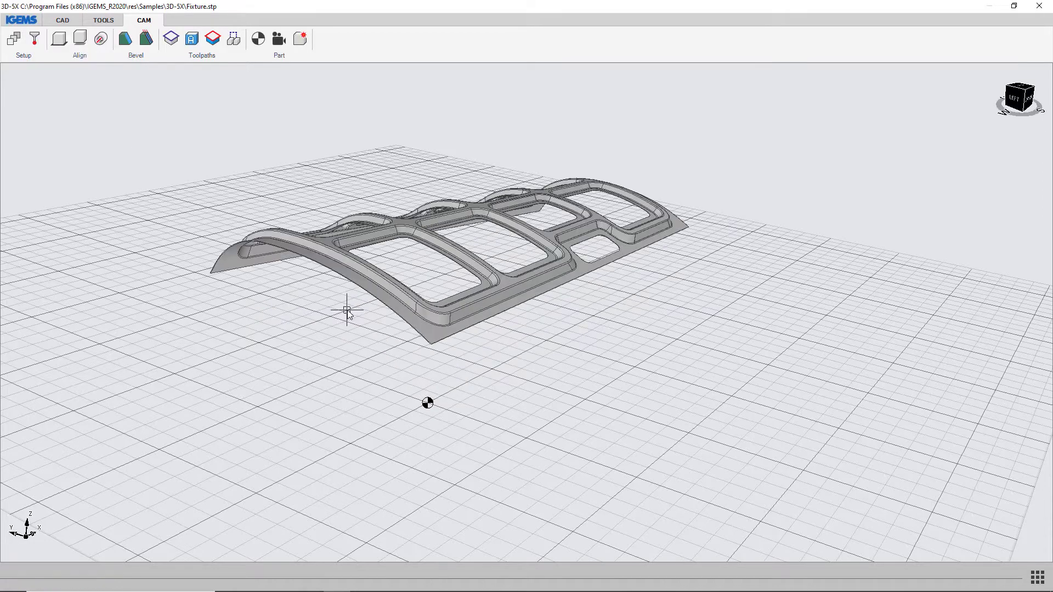
{"action": "middle_click_drag", "start_coordinate": [345, 305], "coordinate": [281, 235]}
Calculate a 3×3 support grid of 3 mm plates under the fixture part
{"action": "left_click", "coordinate": [102, 23]}
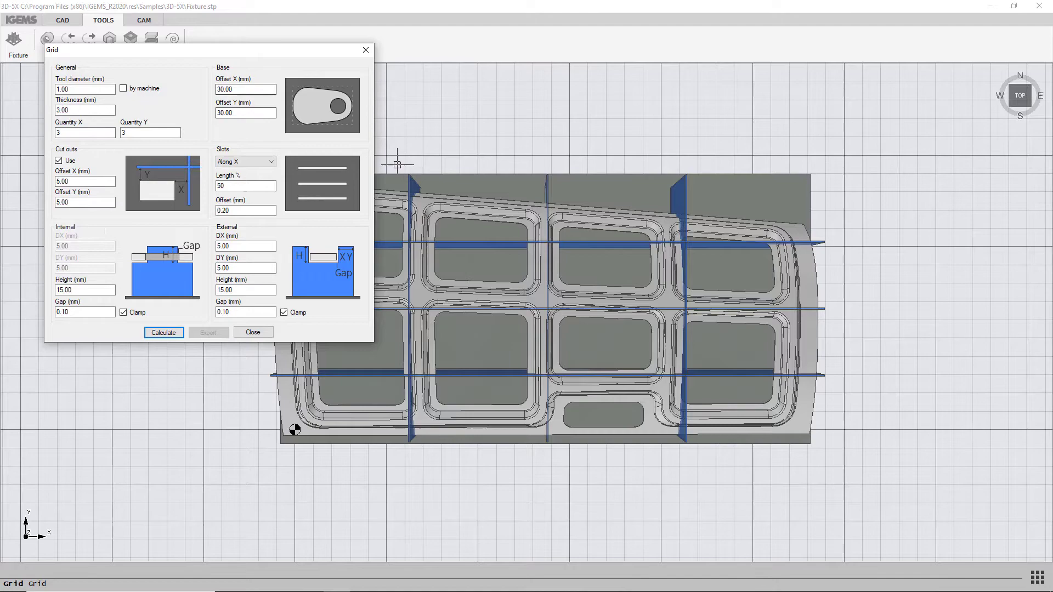
{"action": "middle_click_drag", "start_coordinate": [549, 329], "coordinate": [646, 303]}
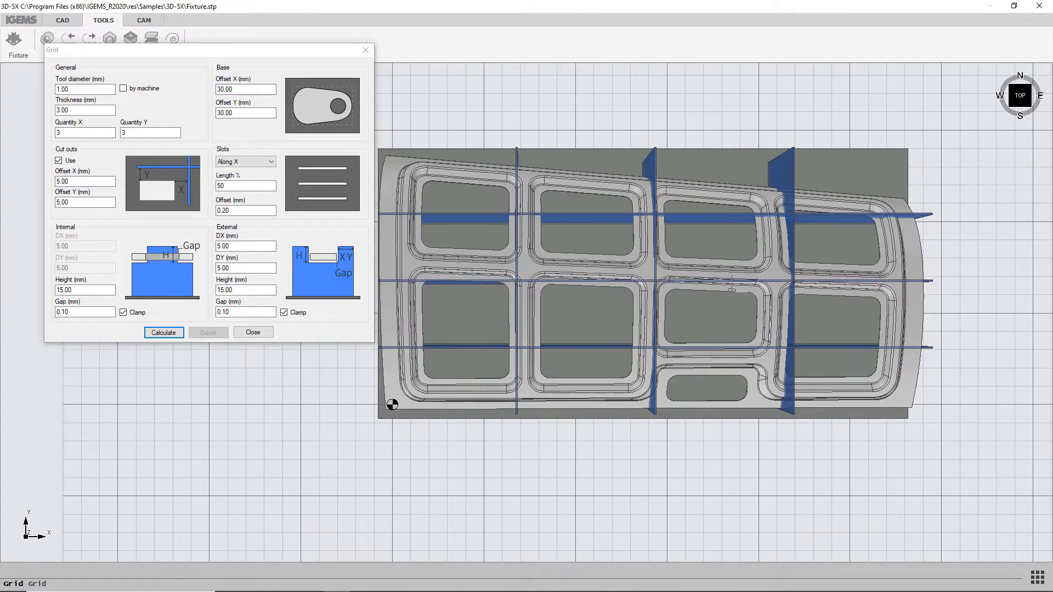
{"action": "middle_click_drag", "start_coordinate": [732, 289], "coordinate": [728, 201]}
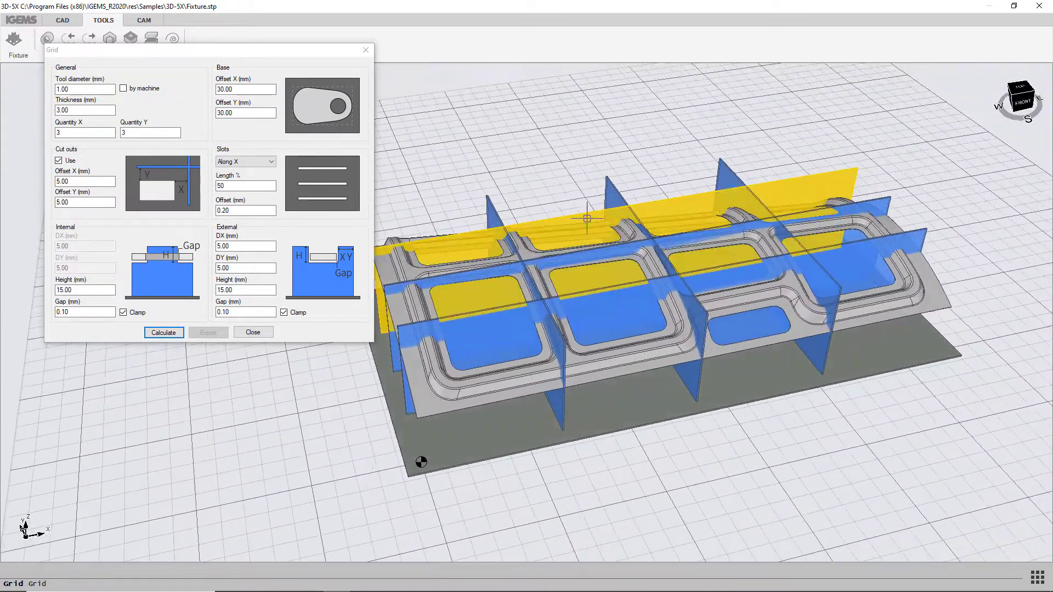
{"action": "left_click", "coordinate": [164, 333]}
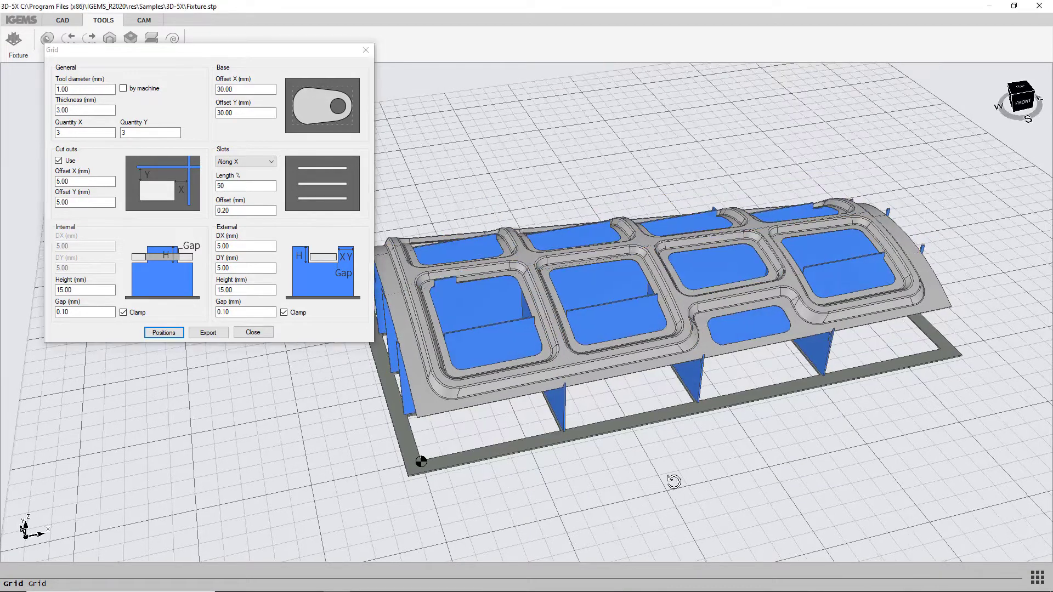
Orbit and pan around the new support grid to inspect it from several angles
{"action": "middle_click_drag", "start_coordinate": [670, 482], "coordinate": [683, 459]}
{"action": "middle_click_drag", "start_coordinate": [519, 455], "coordinate": [581, 422]}
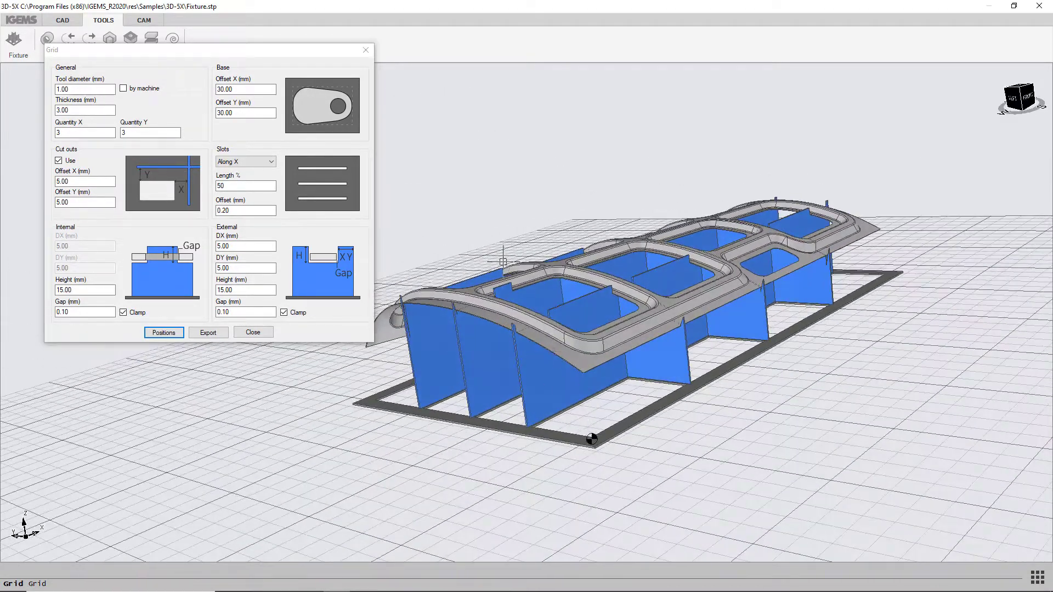
{"action": "scroll", "coordinate": [503, 261], "scroll_direction": "up", "scroll_amount": 3}
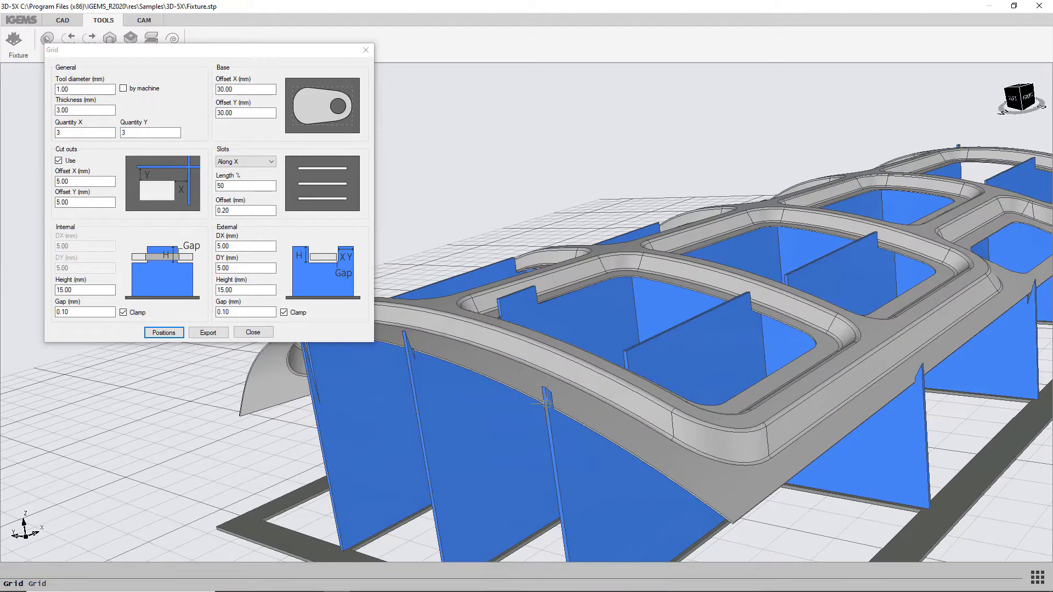
{"action": "middle_click_drag", "start_coordinate": [594, 438], "coordinate": [569, 527]}
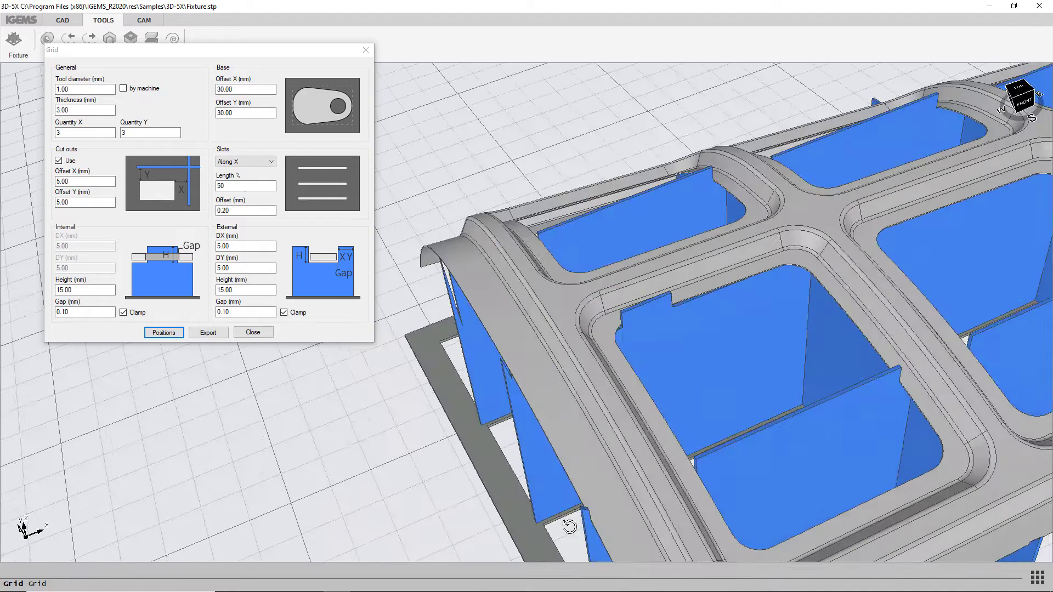
{"action": "scroll", "coordinate": [500, 312], "scroll_direction": "down", "scroll_amount": 3}
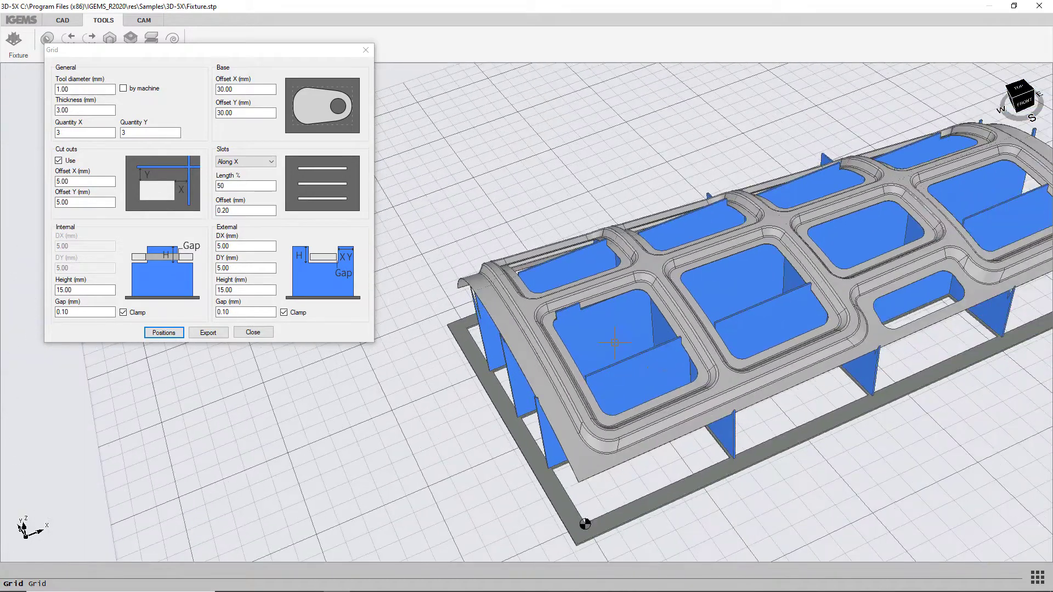
{"action": "middle_click_drag", "start_coordinate": [644, 378], "coordinate": [283, 380]}
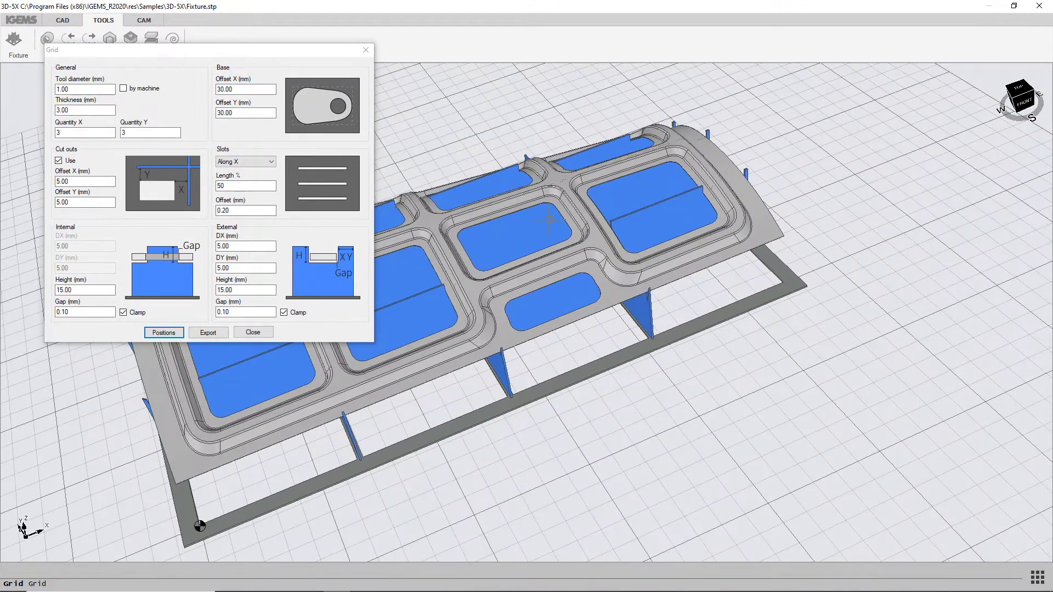
{"action": "middle_click_drag", "start_coordinate": [548, 219], "coordinate": [761, 279]}
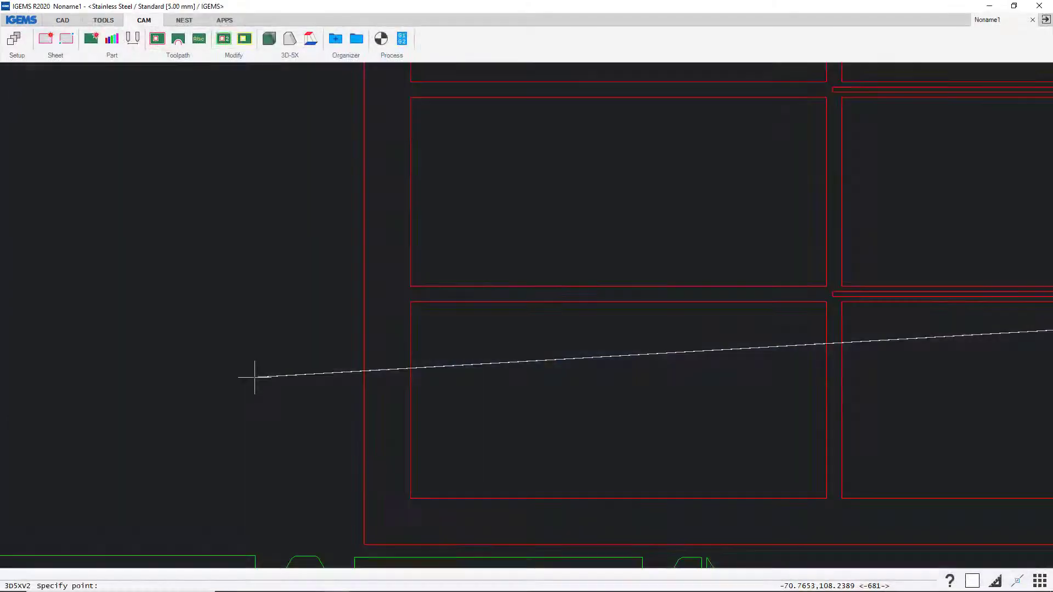
Zoom out in 2D CAM to view the nested red, yellow and green plate profiles
{"action": "scroll", "coordinate": [254, 345], "scroll_direction": "down", "scroll_amount": 5}
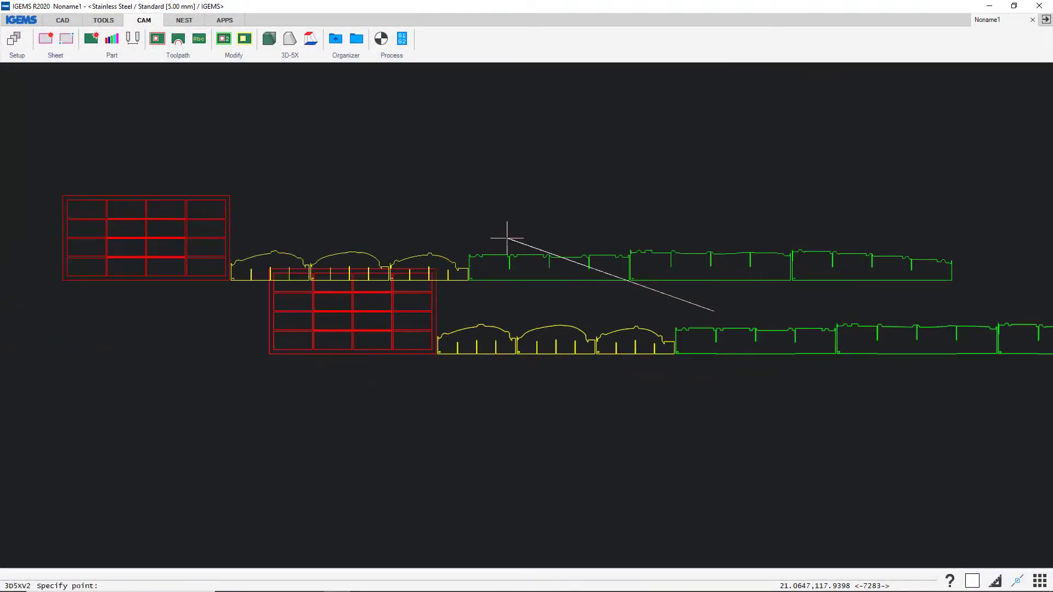
{"action": "scroll", "coordinate": [592, 201], "scroll_direction": "down", "scroll_amount": 2}
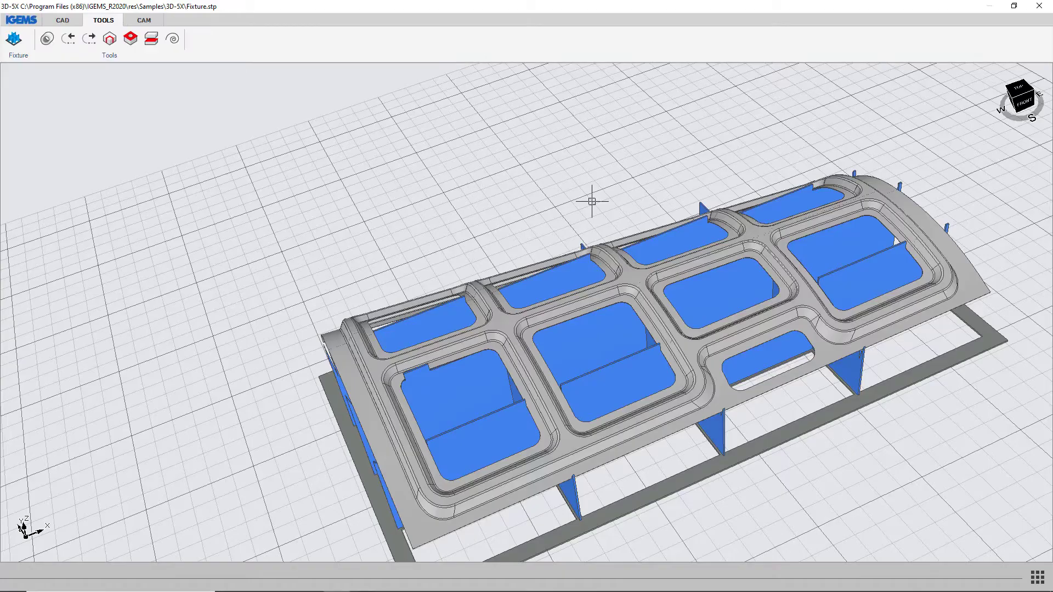
{"action": "scroll", "coordinate": [346, 251], "scroll_direction": "down", "scroll_amount": 5}
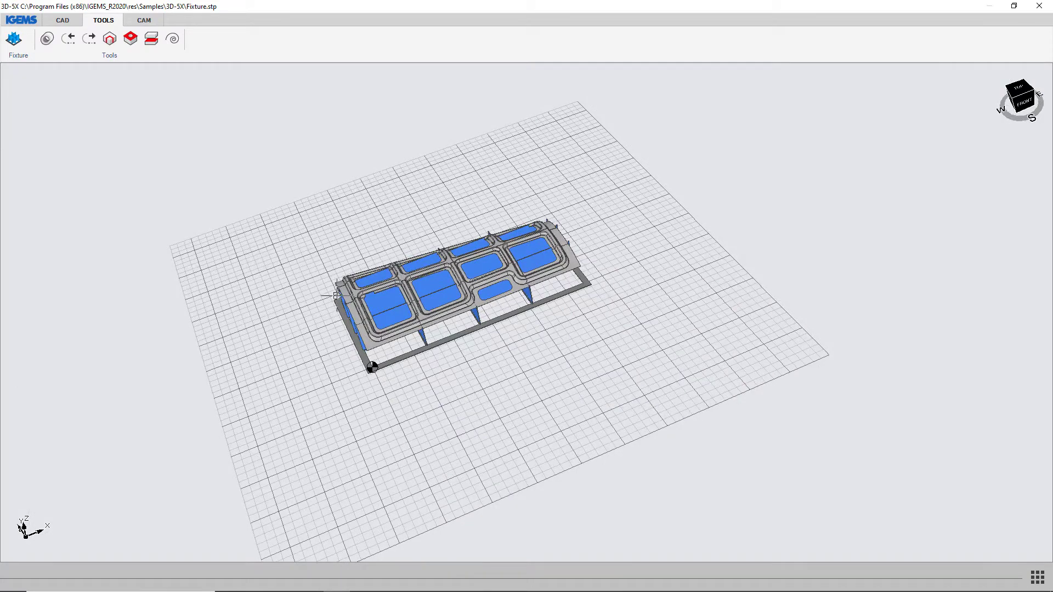
{"action": "middle_click_drag", "start_coordinate": [441, 253], "coordinate": [476, 384]}
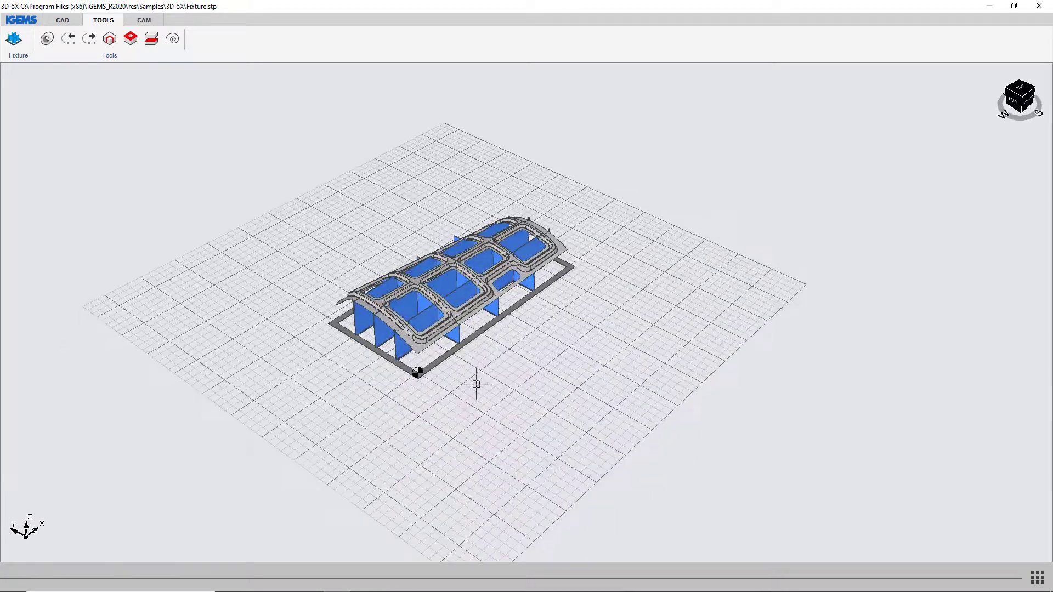
{"action": "scroll", "coordinate": [535, 350], "scroll_direction": "up", "scroll_amount": 5}
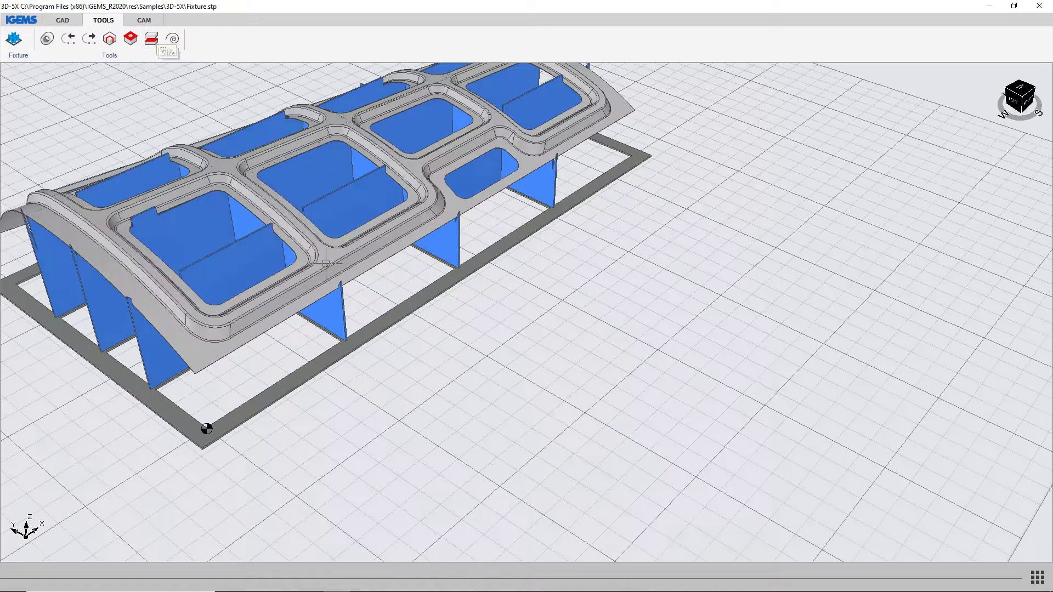
{"action": "middle_click_drag", "start_coordinate": [439, 257], "coordinate": [469, 354]}
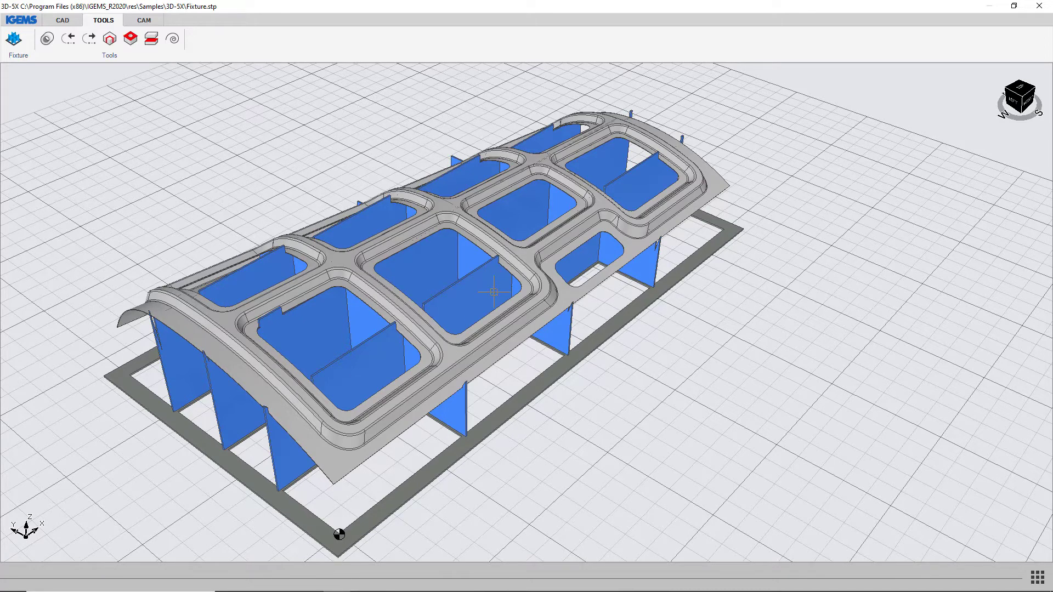
{"action": "middle_click_drag", "start_coordinate": [475, 306], "coordinate": [420, 390]}
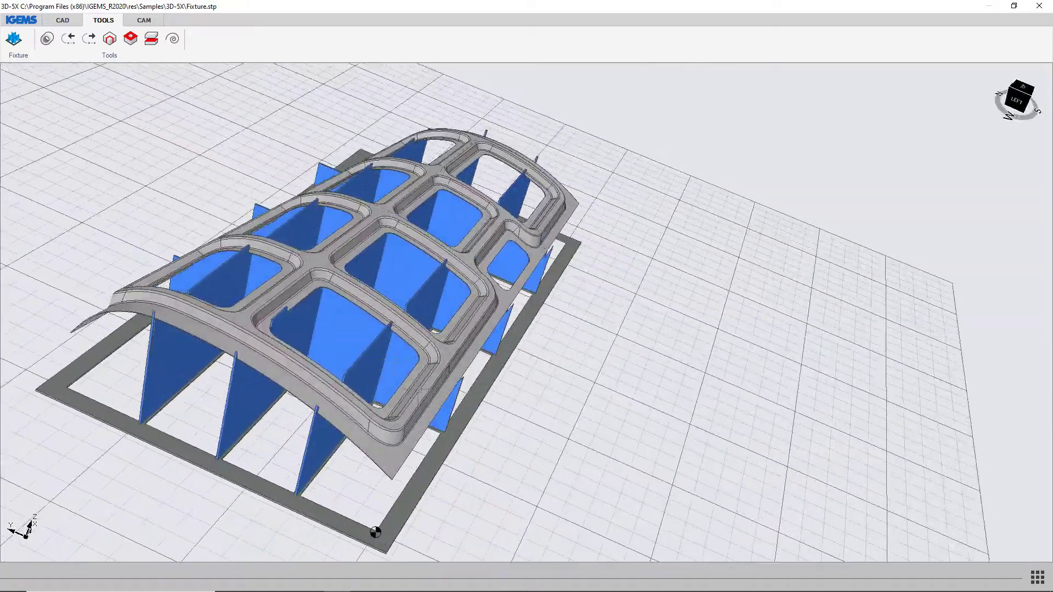
{"action": "middle_click_drag", "start_coordinate": [384, 357], "coordinate": [328, 414]}
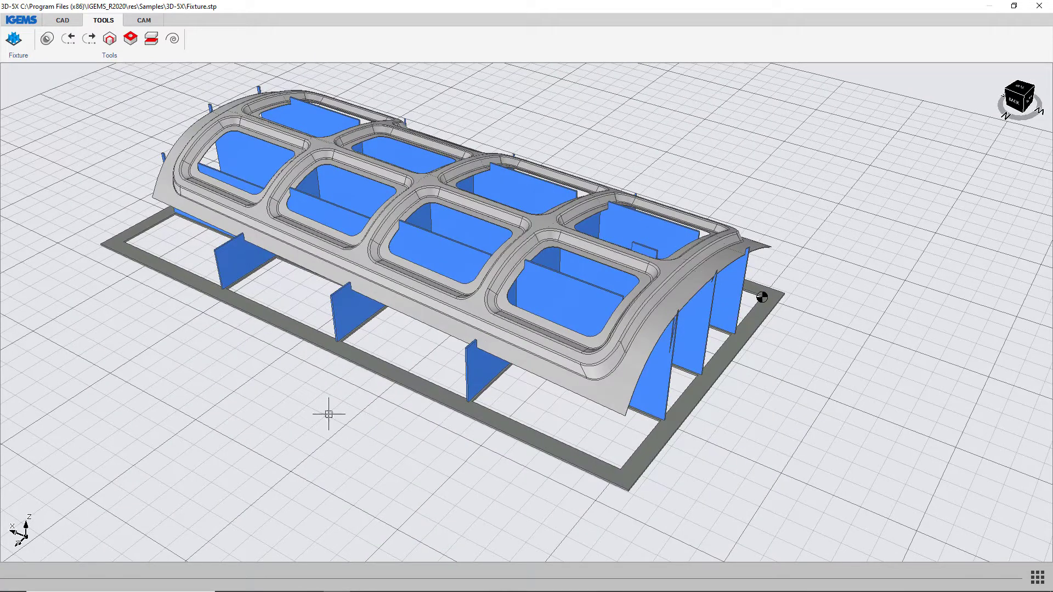
Open the Tube sample, confirming deletion of the fixture model, and tilt the view
{"action": "left_click", "coordinate": [30, 23]}
{"action": "mouse_move", "coordinate": [37, 61]}
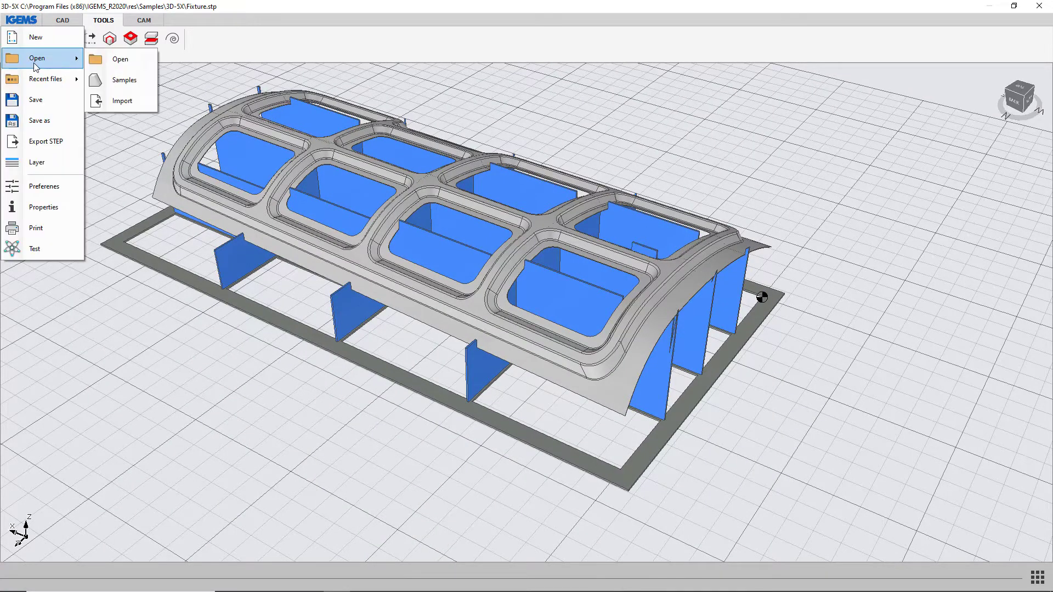
{"action": "left_click", "coordinate": [103, 84]}
{"action": "scroll", "coordinate": [473, 325], "scroll_direction": "down", "scroll_amount": 5}
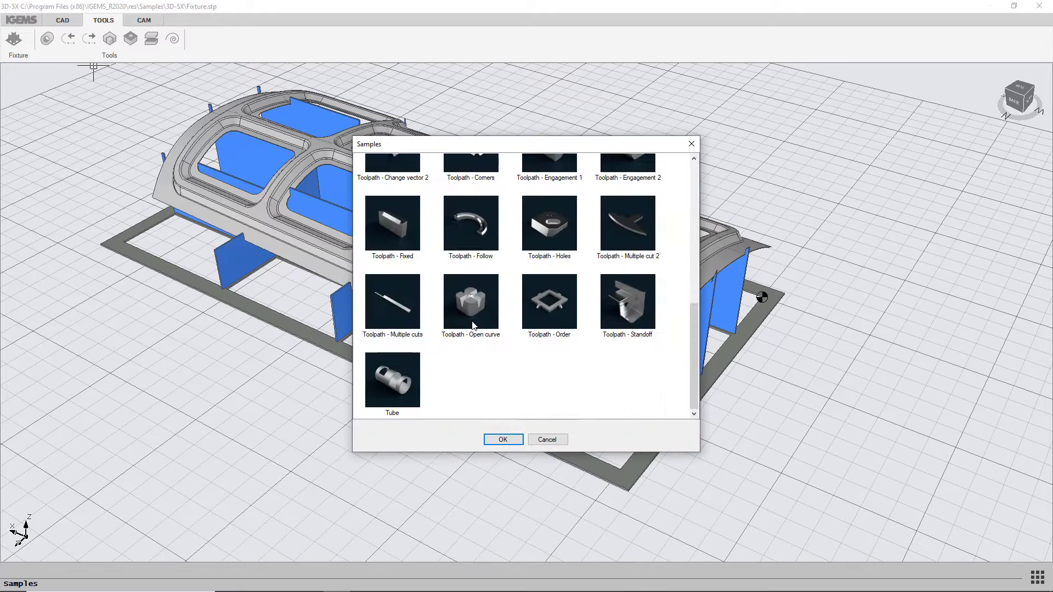
{"action": "left_click", "coordinate": [387, 384]}
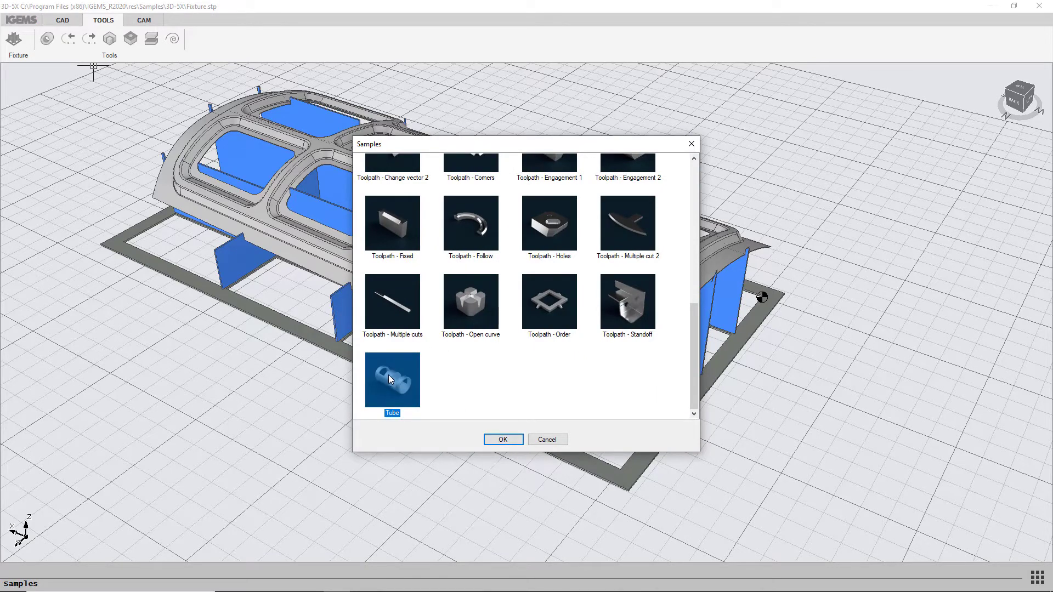
{"action": "left_click", "coordinate": [499, 439]}
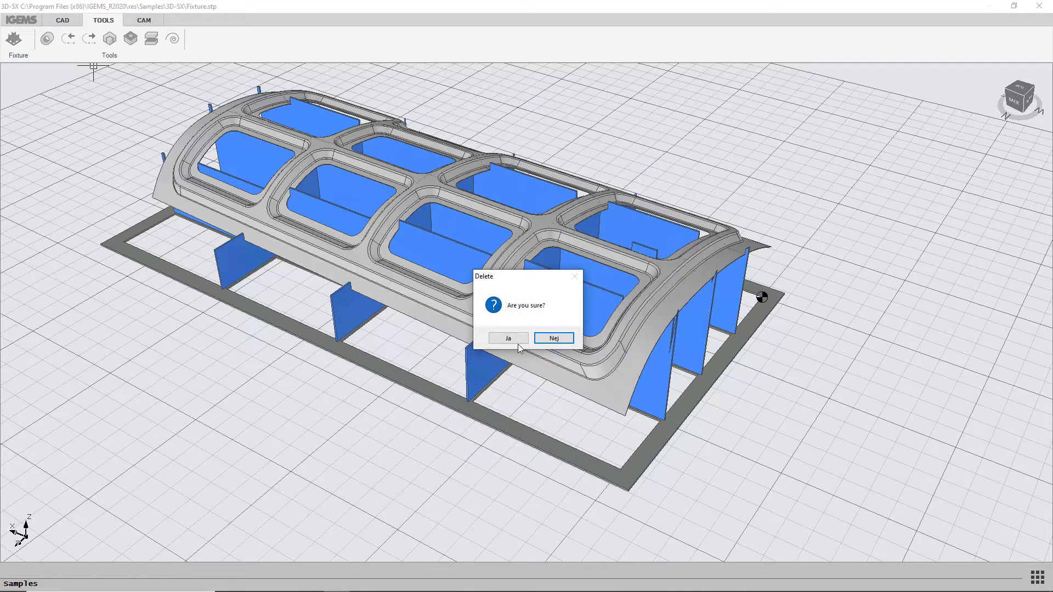
{"action": "left_click", "coordinate": [507, 338]}
{"action": "right_click_drag", "start_coordinate": [423, 366], "coordinate": [445, 327]}
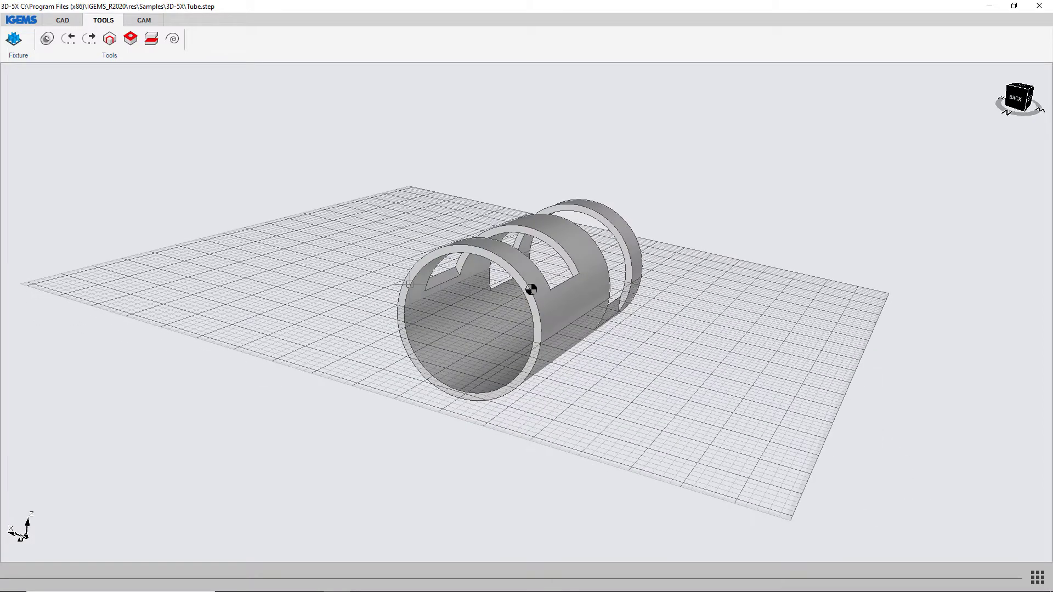
Define the tube's rotation axis by picking its circular edge in the Rotation axis dialog
{"action": "left_click", "coordinate": [143, 19]}
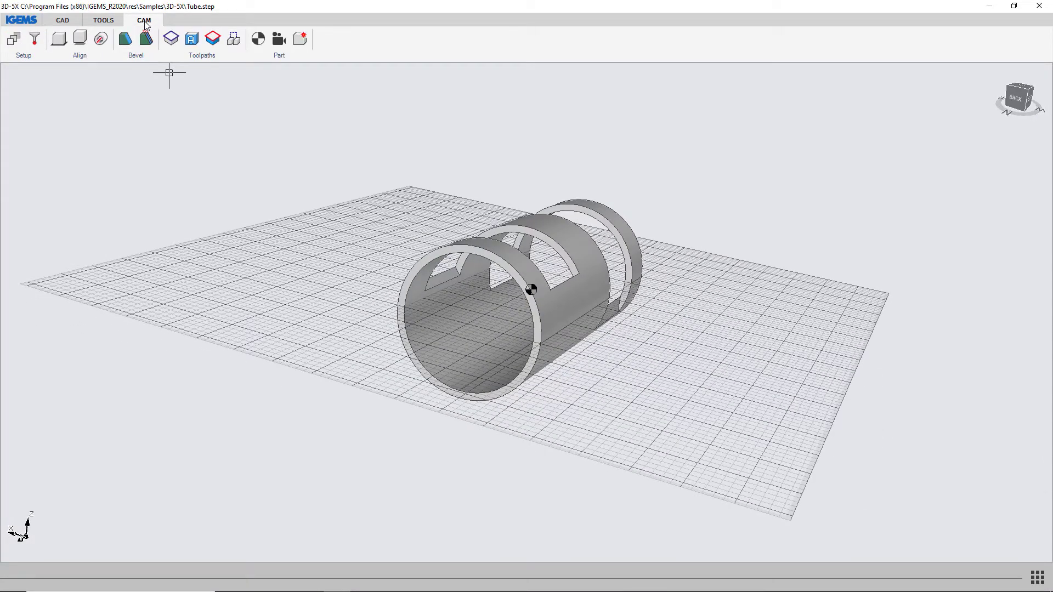
{"action": "left_click", "coordinate": [101, 38]}
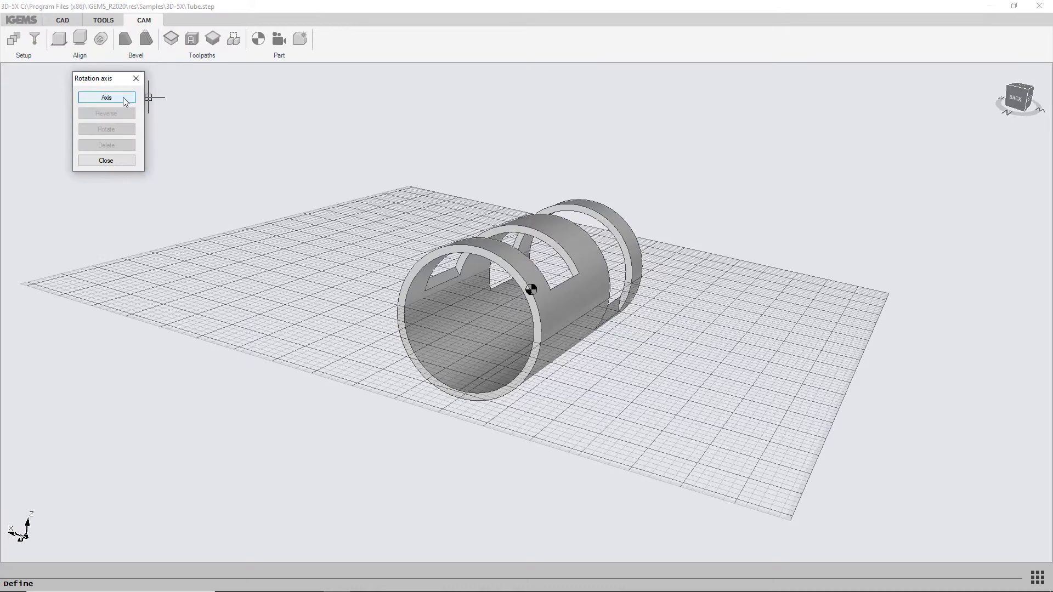
{"action": "left_click", "coordinate": [107, 97]}
{"action": "left_click", "coordinate": [465, 353]}
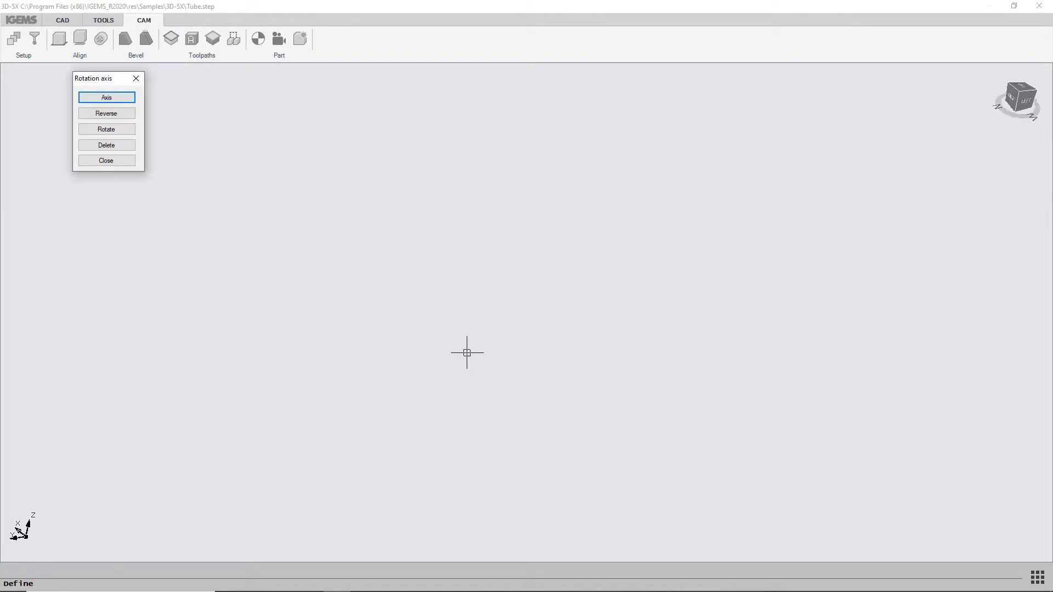
{"action": "scroll", "coordinate": [567, 432], "scroll_direction": "down", "scroll_amount": 3}
{"action": "middle_click_drag", "start_coordinate": [568, 432], "coordinate": [550, 405]}
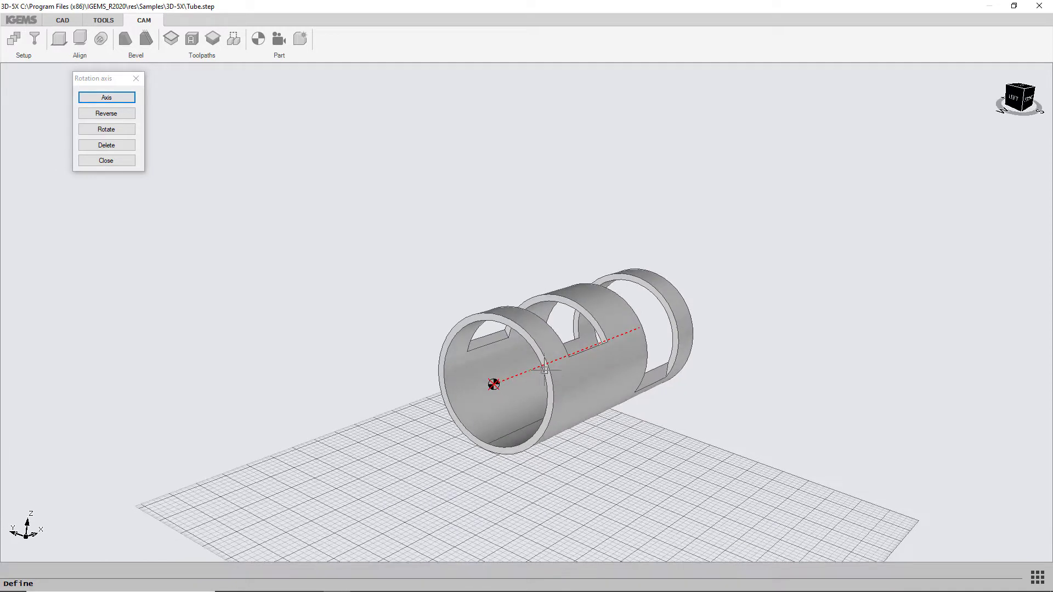
{"action": "left_click", "coordinate": [134, 79]}
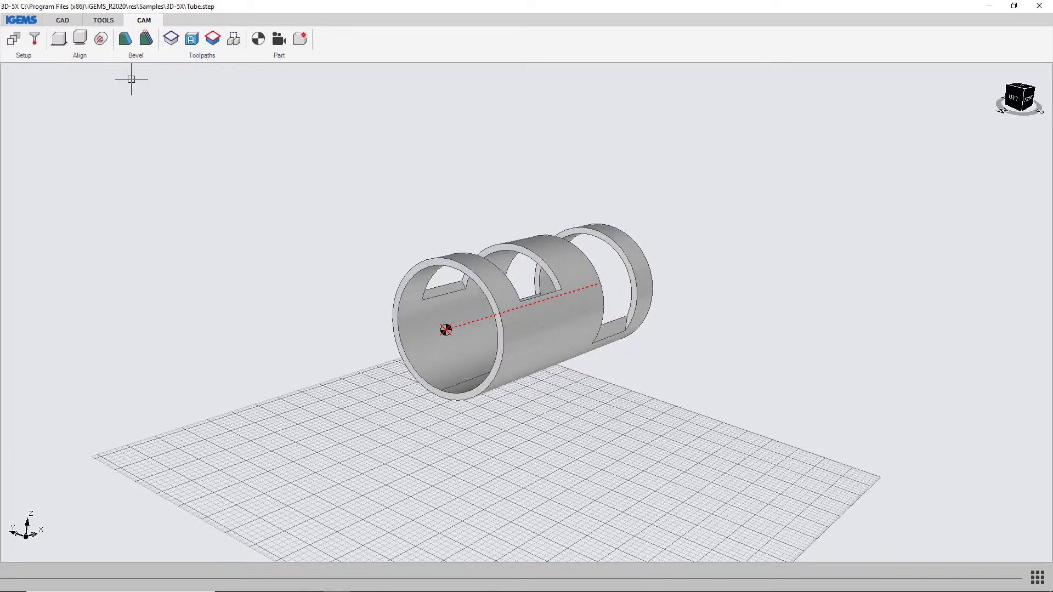
Pick the tube's outer, inner and cutout faces to create closed curves around each window
{"action": "left_click", "coordinate": [171, 39]}
{"action": "left_click", "coordinate": [134, 94]}
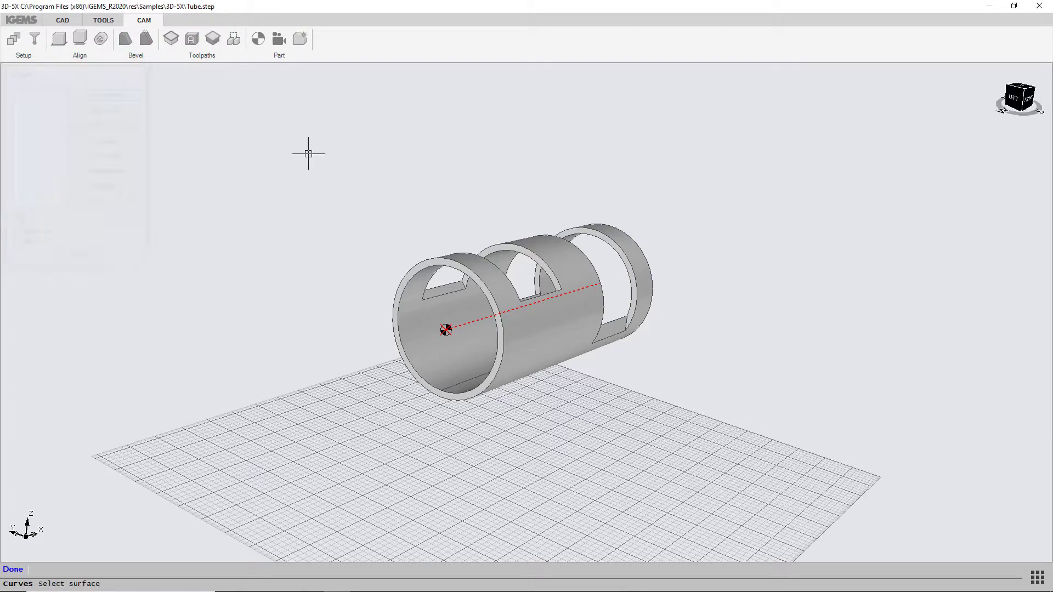
{"action": "left_click", "coordinate": [548, 266]}
{"action": "scroll", "coordinate": [548, 266], "scroll_direction": "up", "scroll_amount": 6}
{"action": "left_click", "coordinate": [547, 266]}
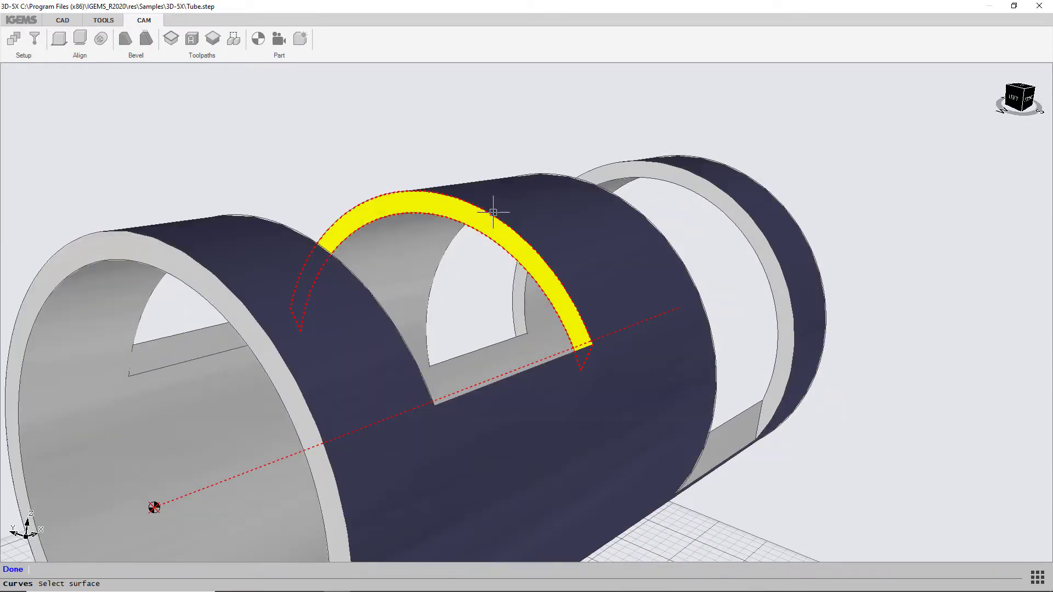
{"action": "middle_click_drag", "start_coordinate": [547, 266], "coordinate": [188, 329]}
{"action": "left_click", "coordinate": [246, 384]}
{"action": "middle_click_drag", "start_coordinate": [246, 383], "coordinate": [485, 459]}
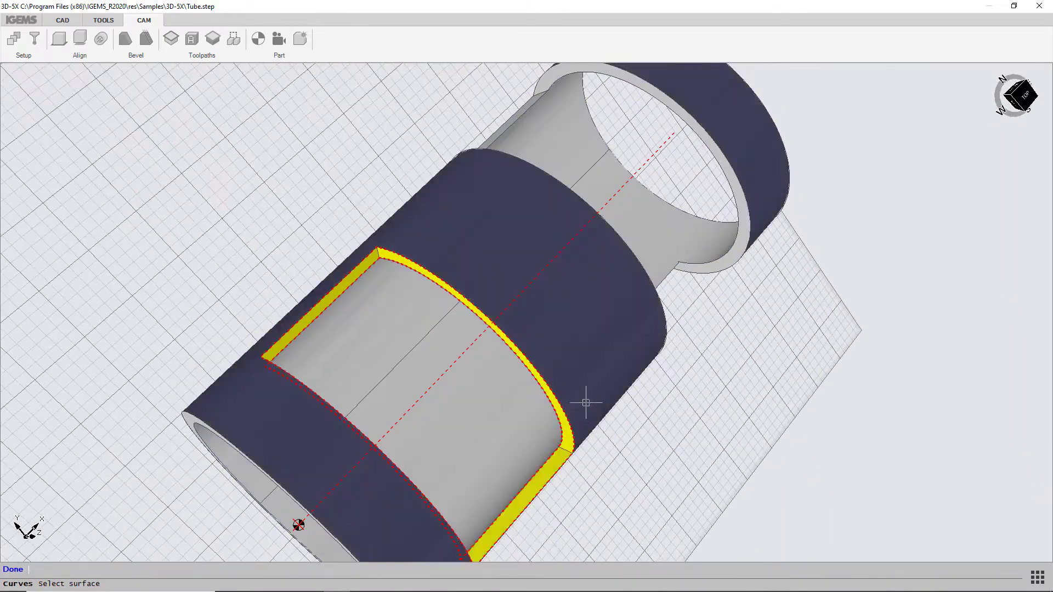
{"action": "left_click", "coordinate": [727, 256]}
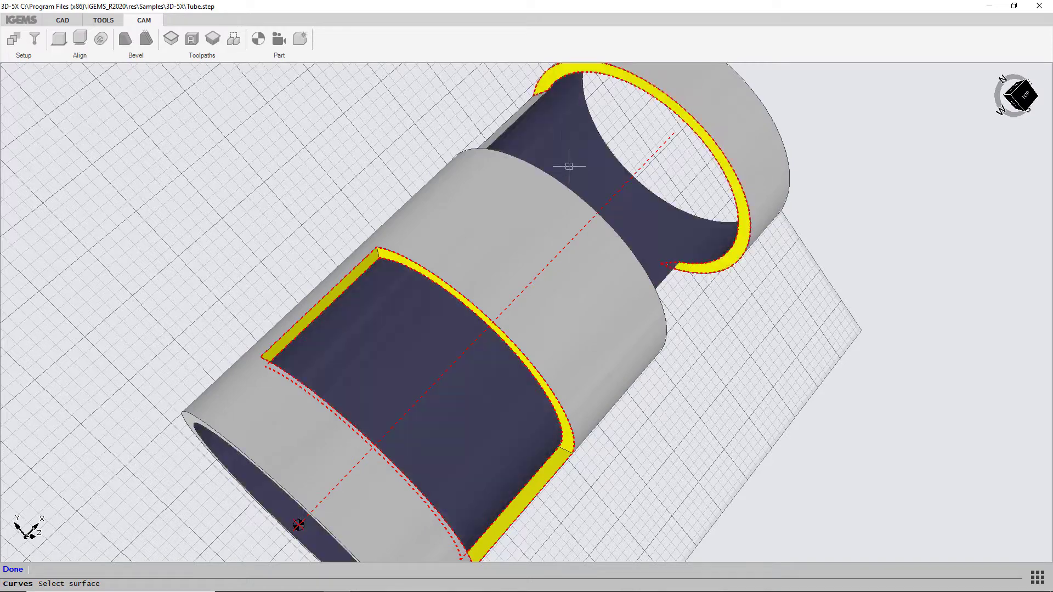
{"action": "middle_click_drag", "start_coordinate": [535, 106], "coordinate": [465, 321]}
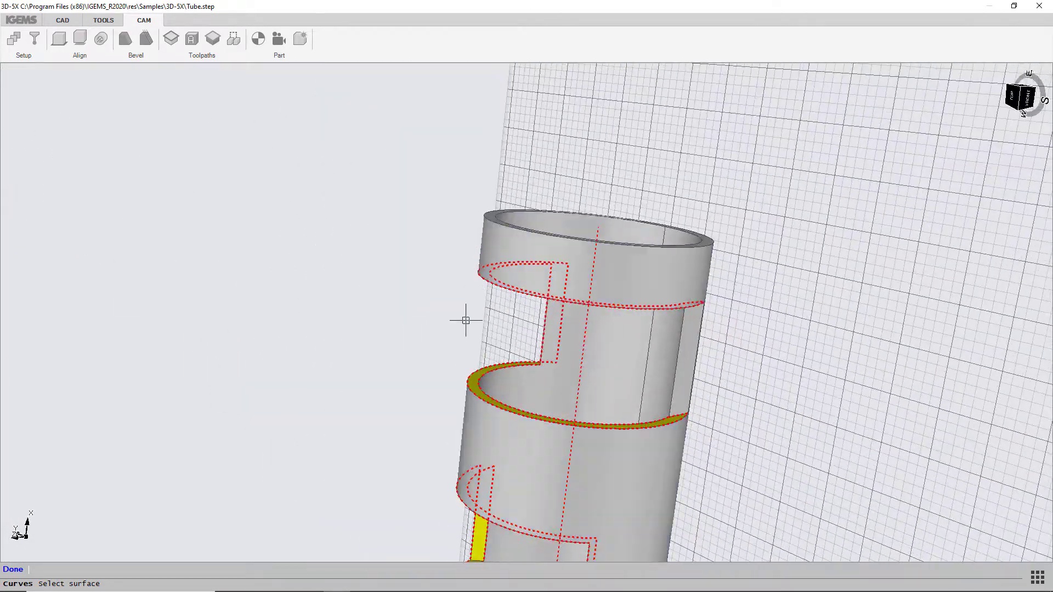
{"action": "right_click", "coordinate": [692, 356]}
Close curve creation, review the CUT 0 ruled toolpath settings, and begin a new toolpath
{"action": "left_click", "coordinate": [103, 261]}
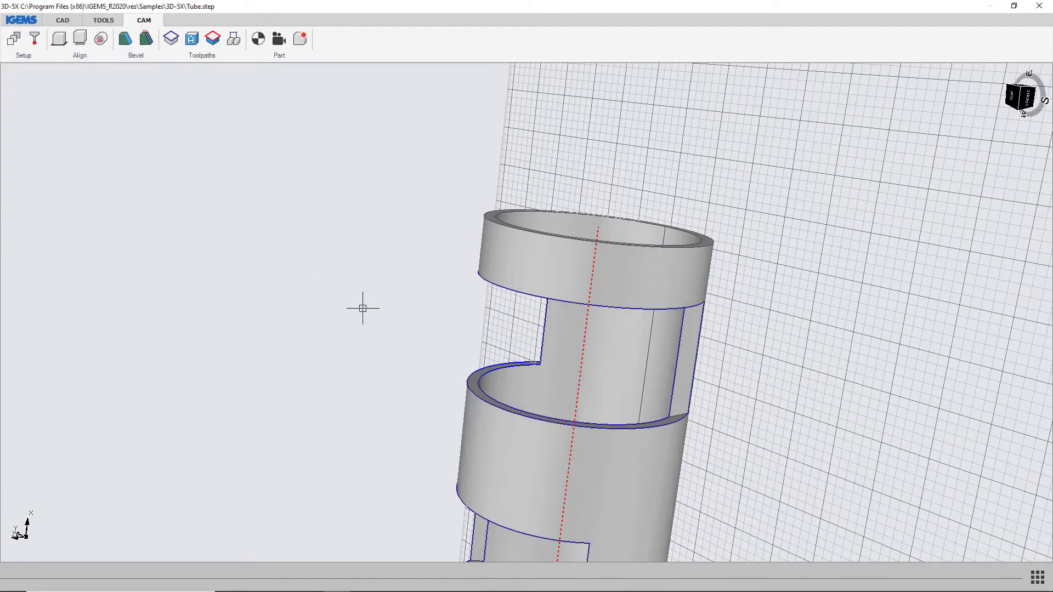
{"action": "middle_click_drag", "start_coordinate": [364, 305], "coordinate": [423, 235]}
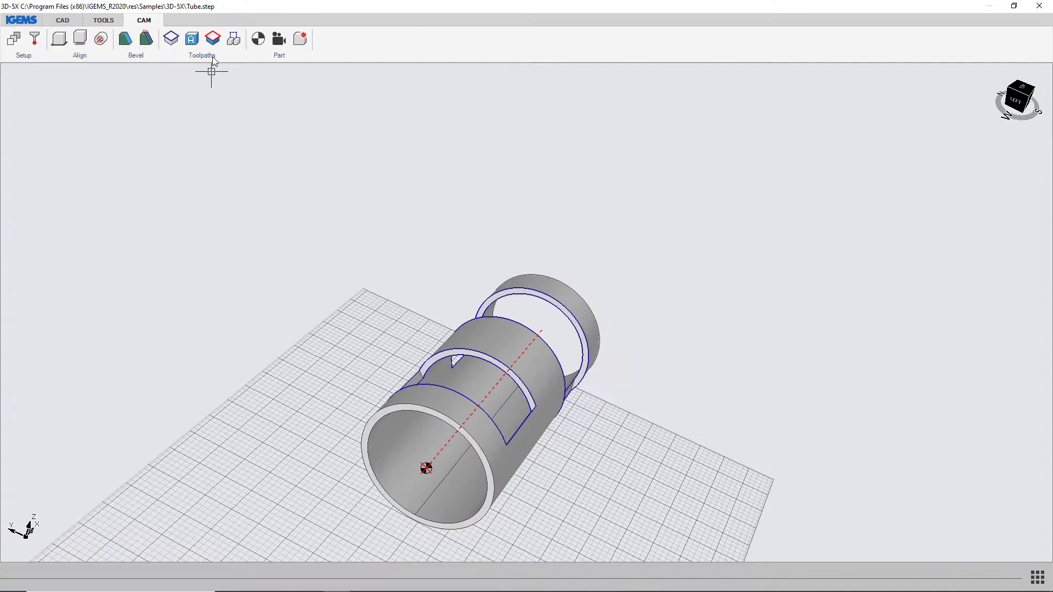
{"action": "left_click", "coordinate": [212, 39]}
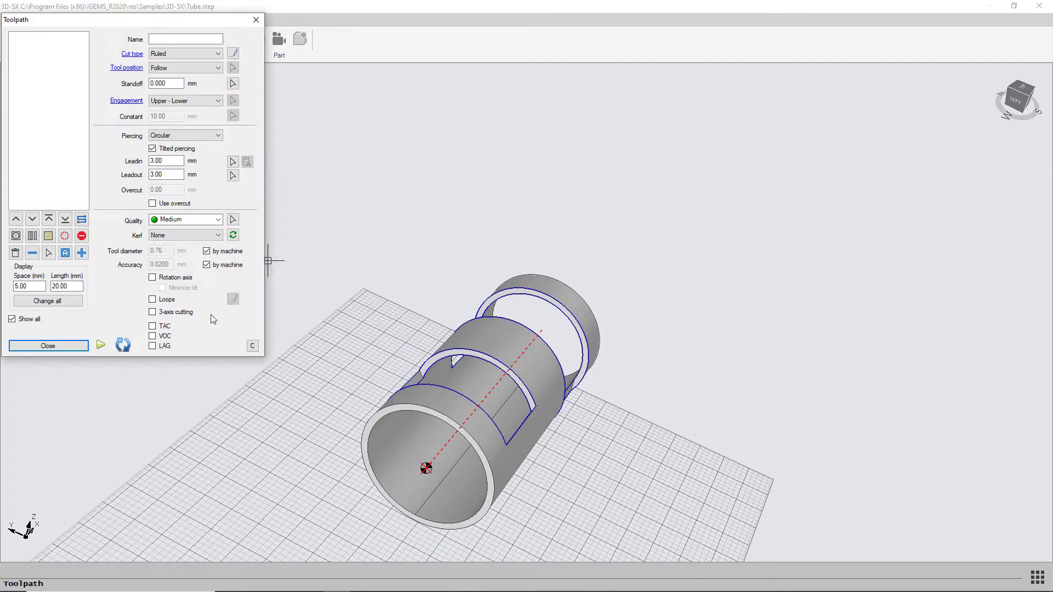
{"action": "left_click", "coordinate": [83, 253]}
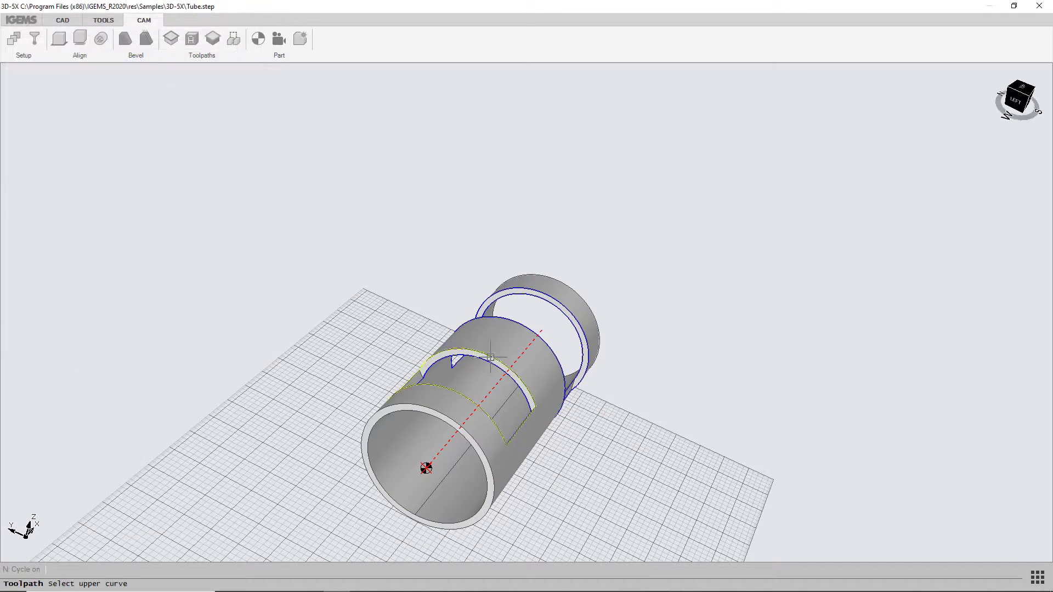
Pick the arched cutout's upper and lower curves, start point and lead-out to generate the ruled cut
{"action": "scroll", "coordinate": [469, 339], "scroll_direction": "up", "scroll_amount": 2}
{"action": "left_click", "coordinate": [469, 338]}
{"action": "left_click", "coordinate": [464, 340]}
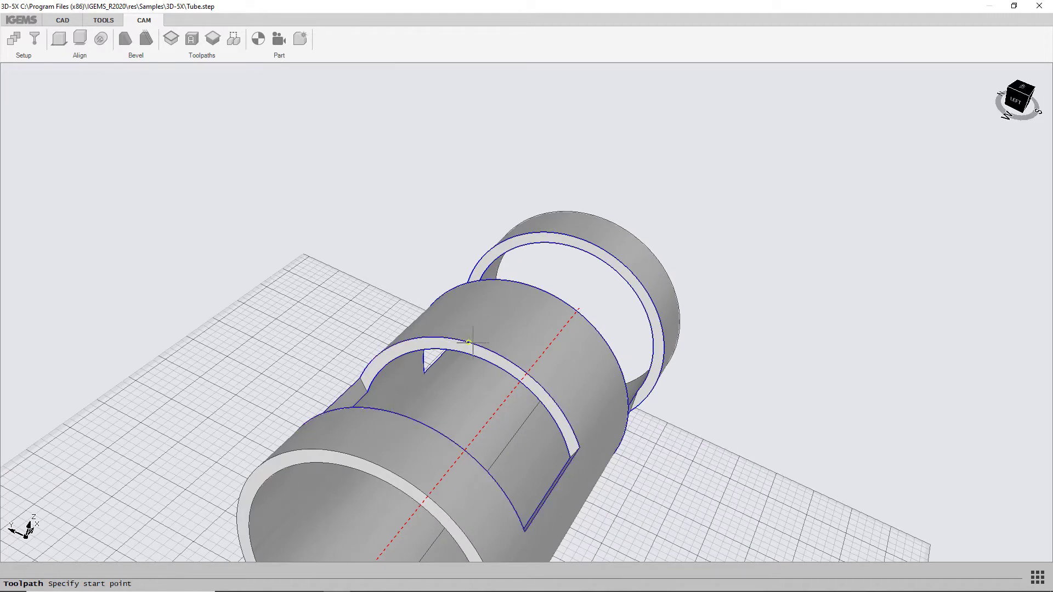
{"action": "left_click", "coordinate": [491, 349]}
{"action": "left_click", "coordinate": [495, 366]}
{"action": "left_click", "coordinate": [496, 368]}
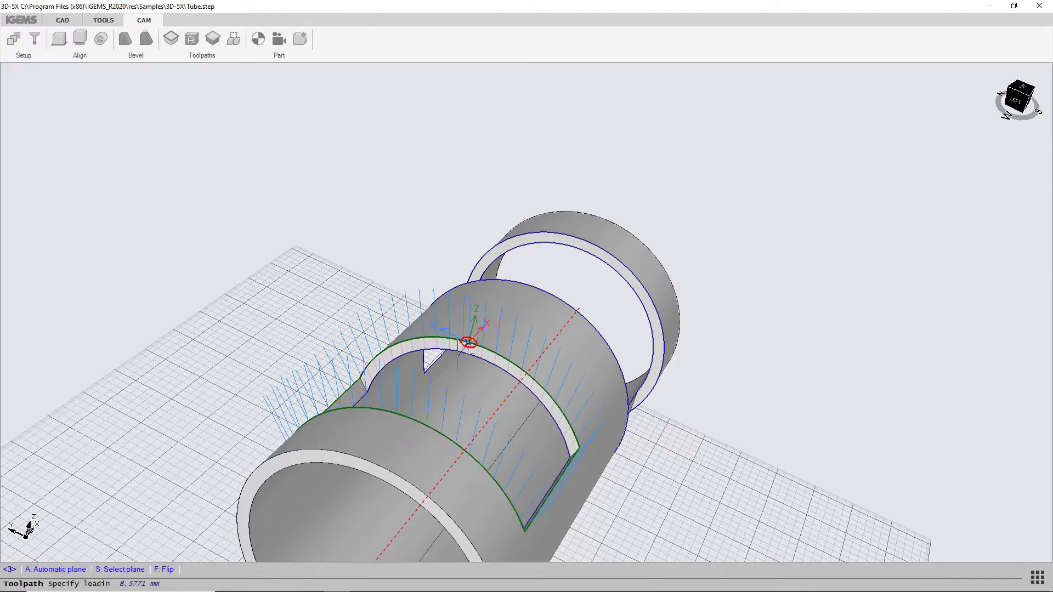
{"action": "left_click", "coordinate": [469, 343]}
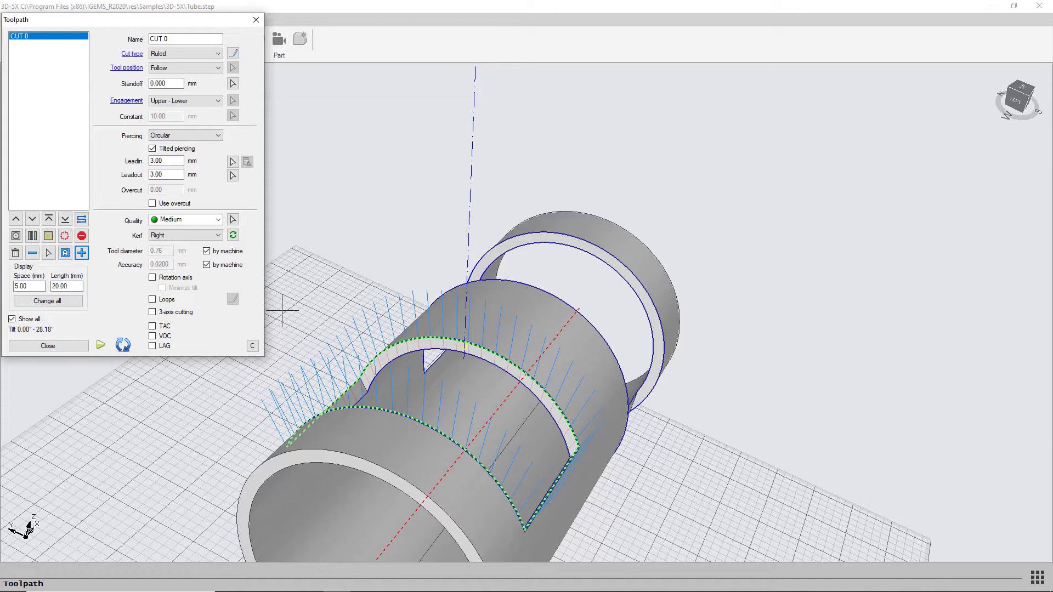
Pick the end ring cutout's upper curve, start point, direction and lower curve for a new ruled cut
{"action": "left_click", "coordinate": [82, 254]}
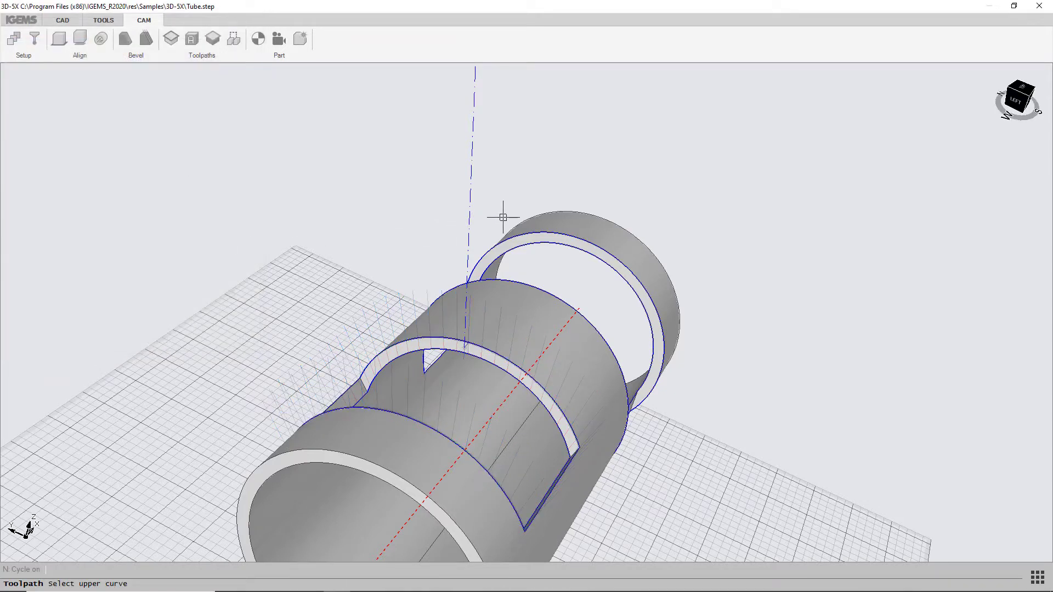
{"action": "left_click", "coordinate": [575, 240]}
{"action": "left_click", "coordinate": [585, 240]}
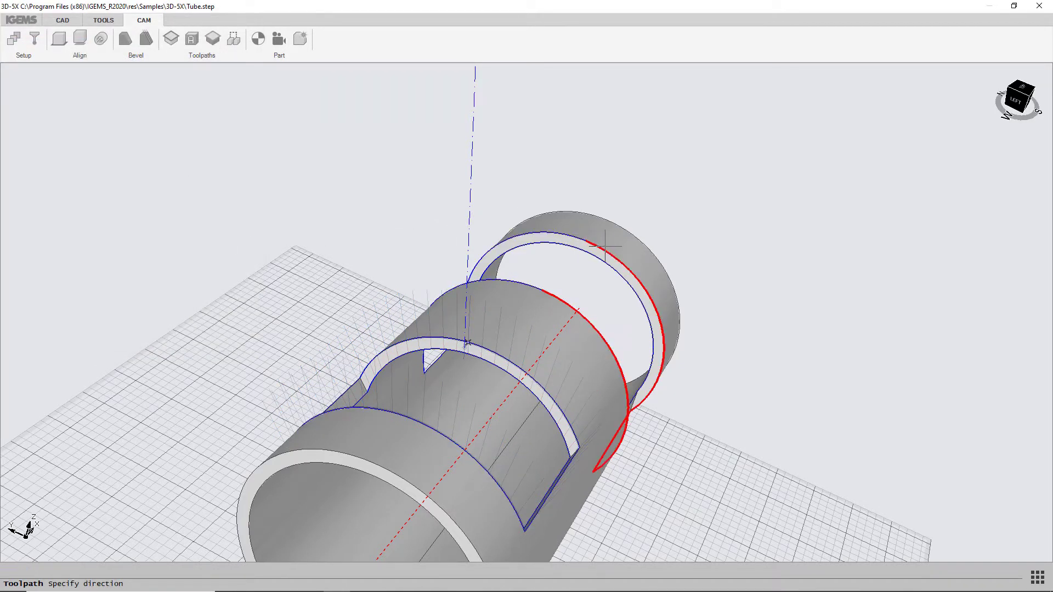
{"action": "left_click", "coordinate": [600, 257]}
{"action": "left_click", "coordinate": [598, 262]}
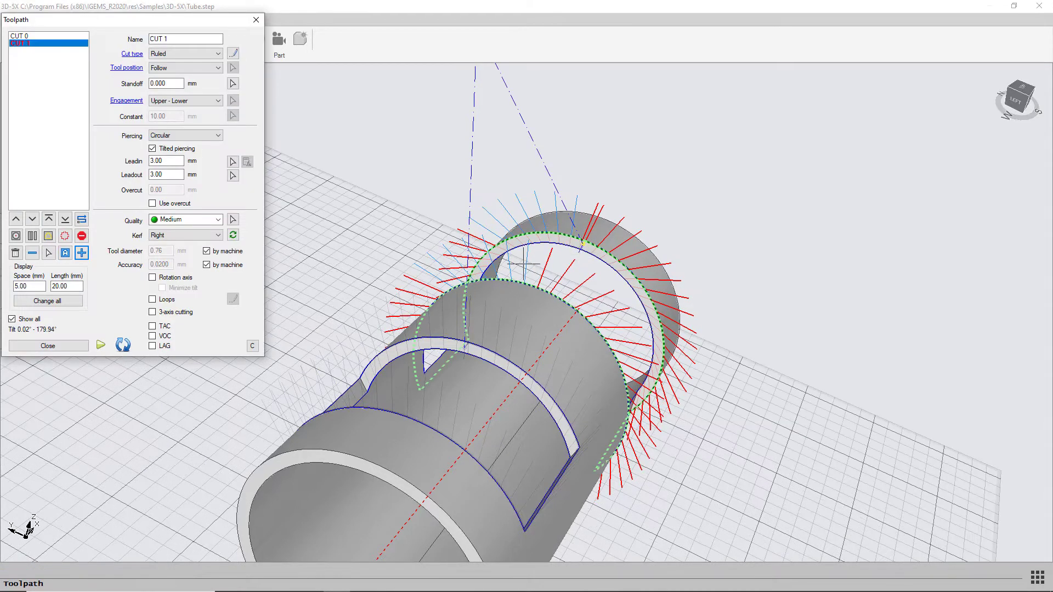
Check CUT 0's settings, then give CUT 1 Rotation axis and Minimize tilt
{"action": "left_click", "coordinate": [25, 37]}
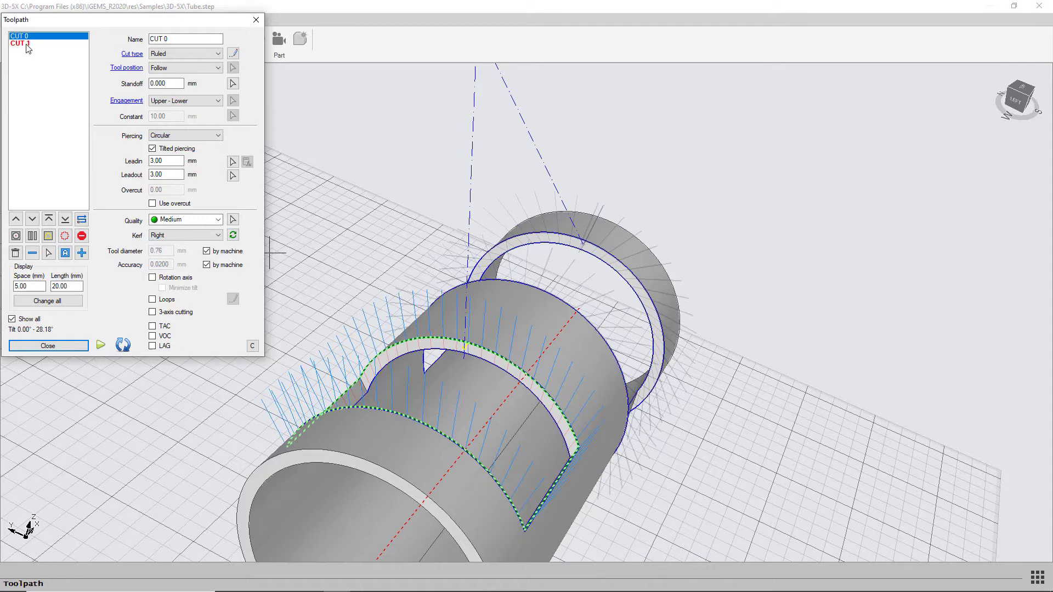
{"action": "left_click", "coordinate": [26, 44]}
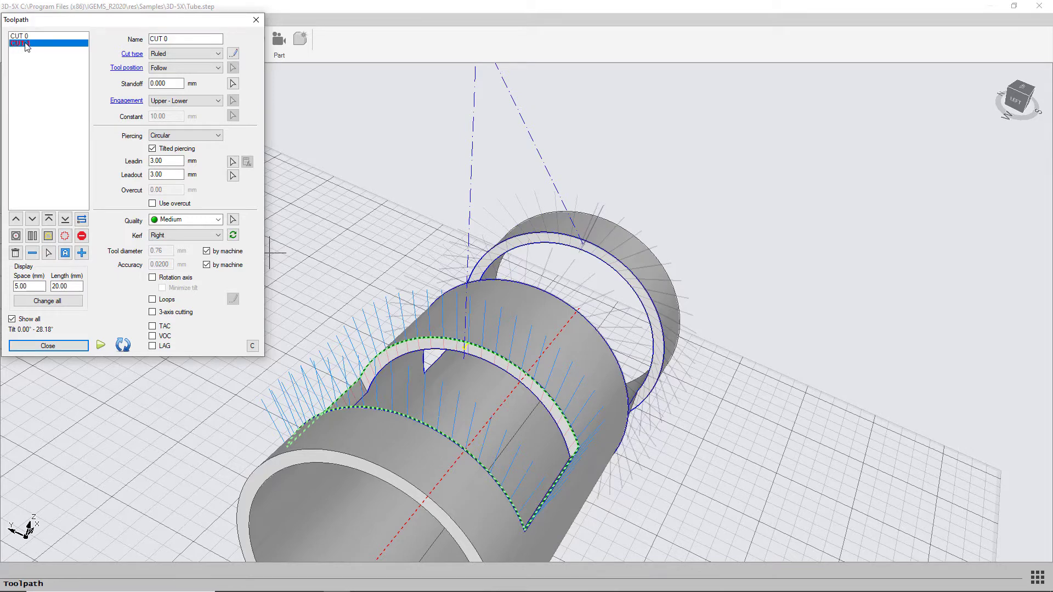
{"action": "left_click", "coordinate": [152, 278]}
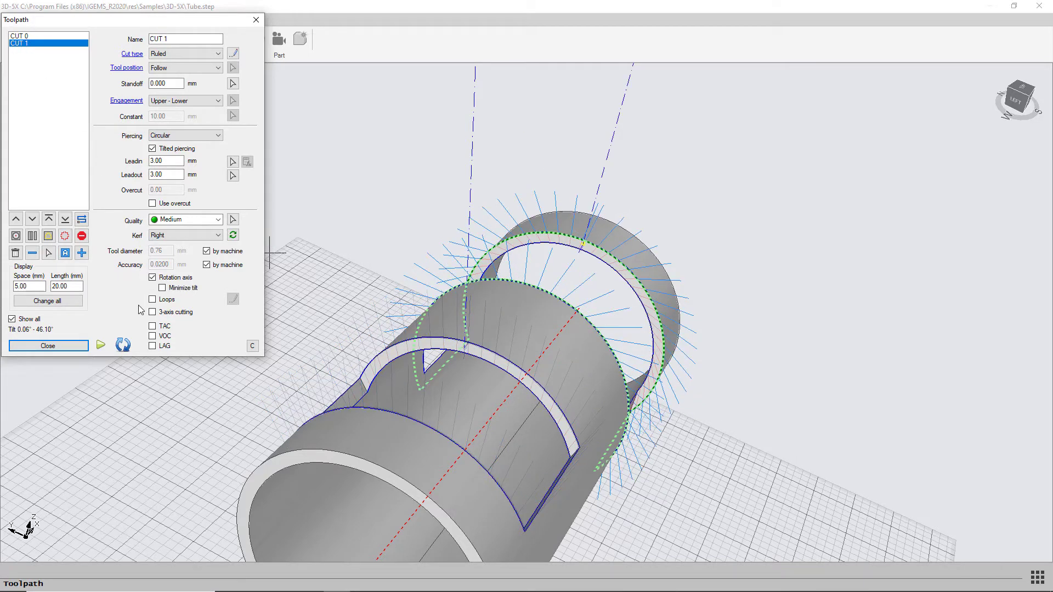
{"action": "left_click", "coordinate": [162, 288]}
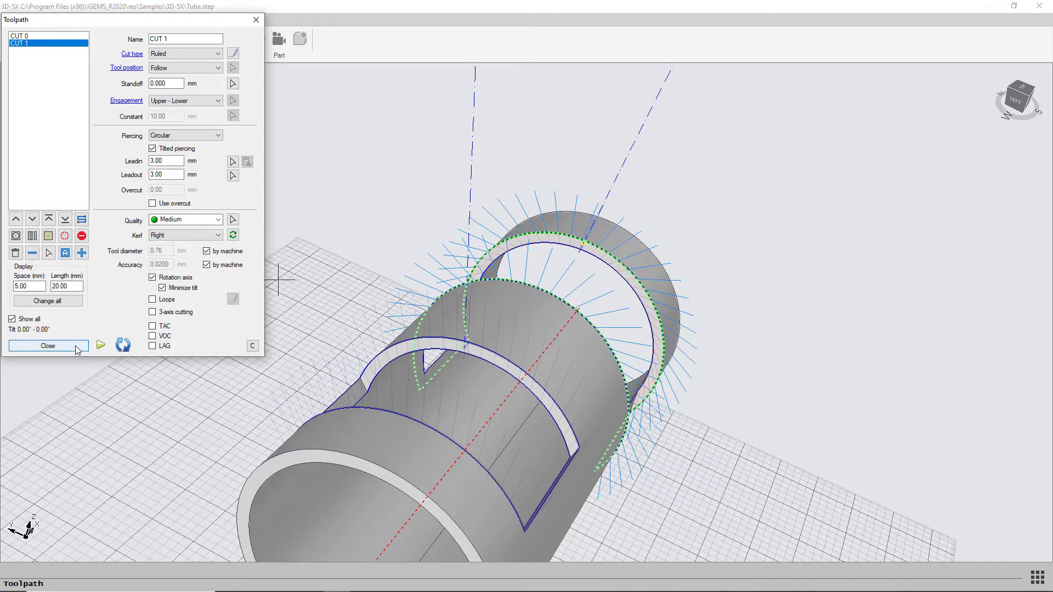
{"action": "left_click", "coordinate": [48, 346]}
Add rapid moves between CUT 0 and CUT 1, setting and then readjusting the retract distance
{"action": "left_click", "coordinate": [233, 39]}
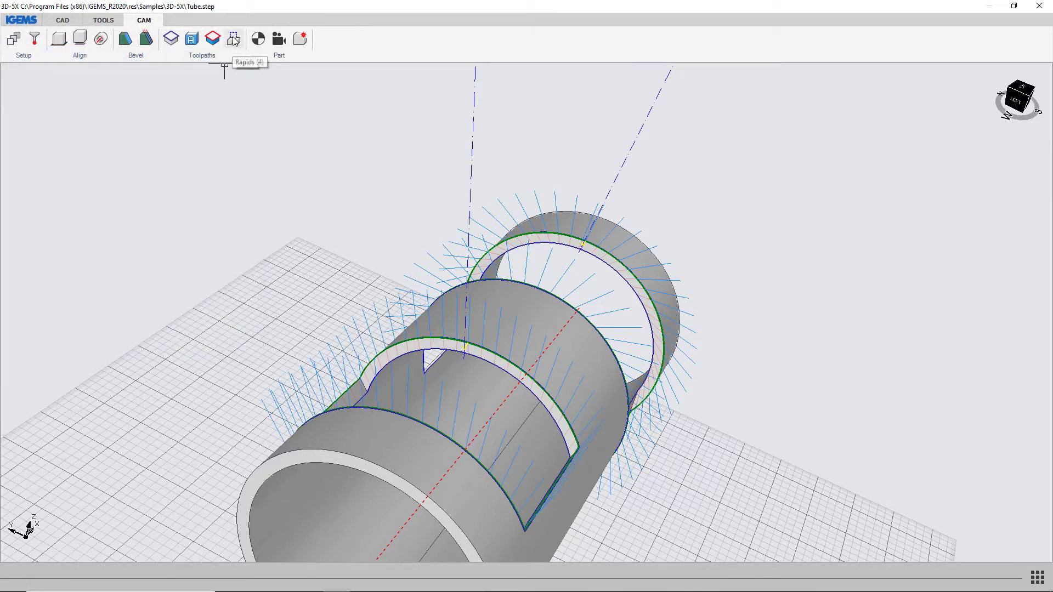
{"action": "scroll", "coordinate": [266, 303], "scroll_direction": "down", "scroll_amount": 5}
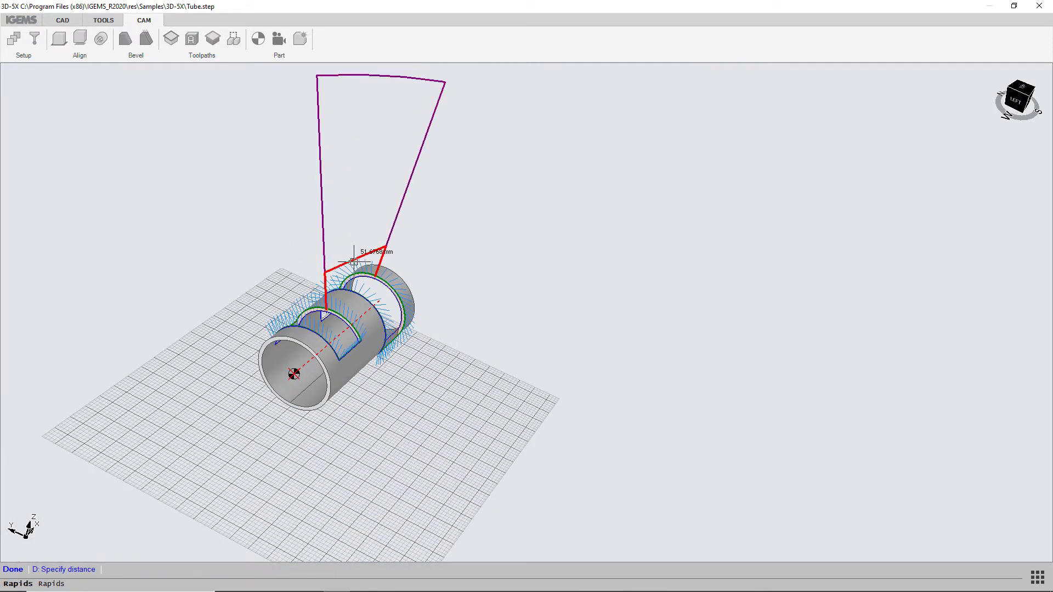
{"action": "left_click", "coordinate": [363, 258]}
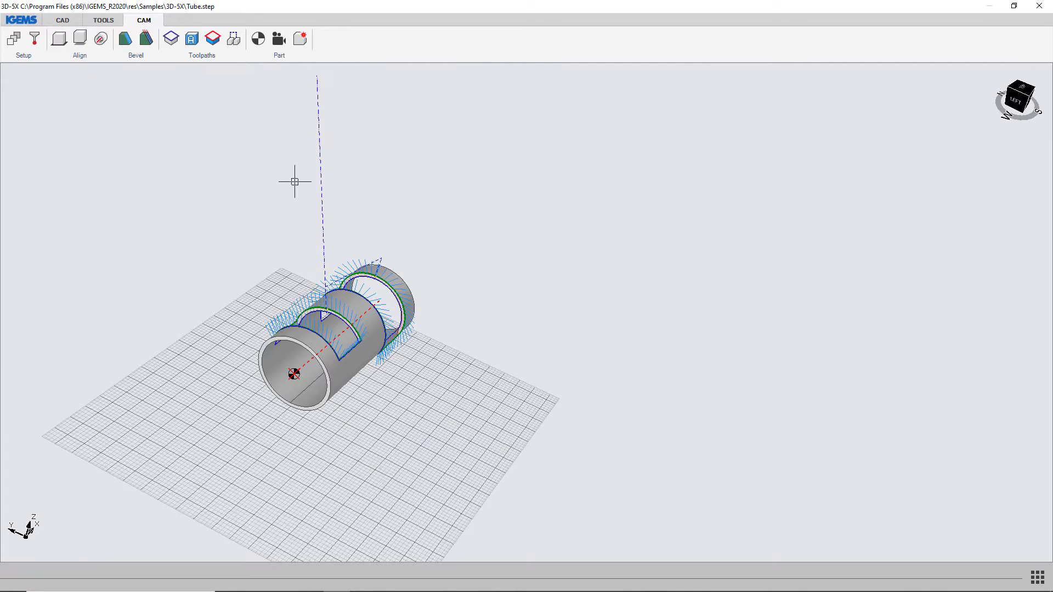
{"action": "left_click", "coordinate": [233, 39]}
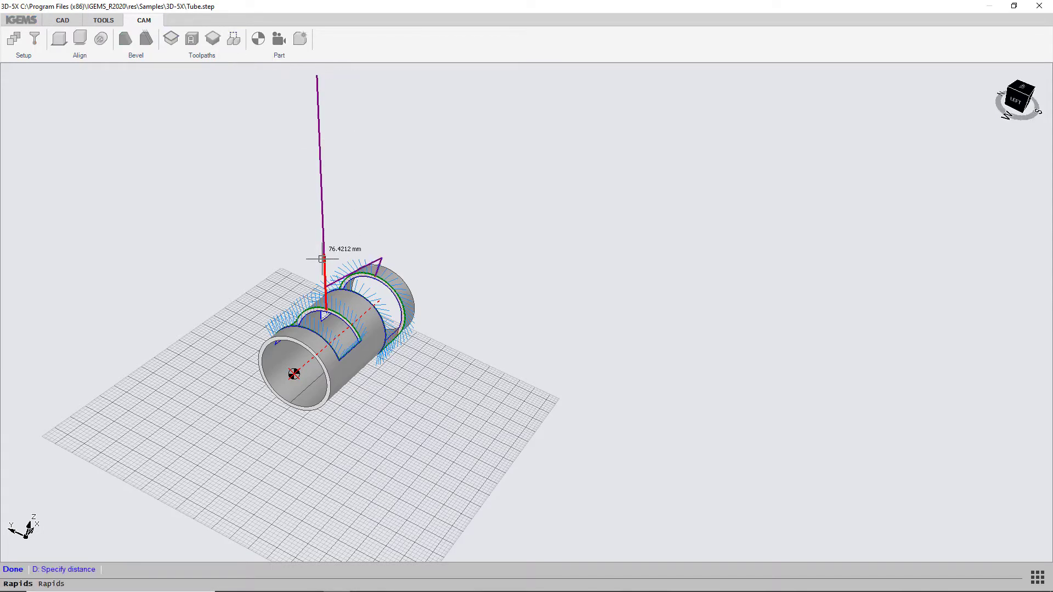
{"action": "left_click", "coordinate": [359, 262]}
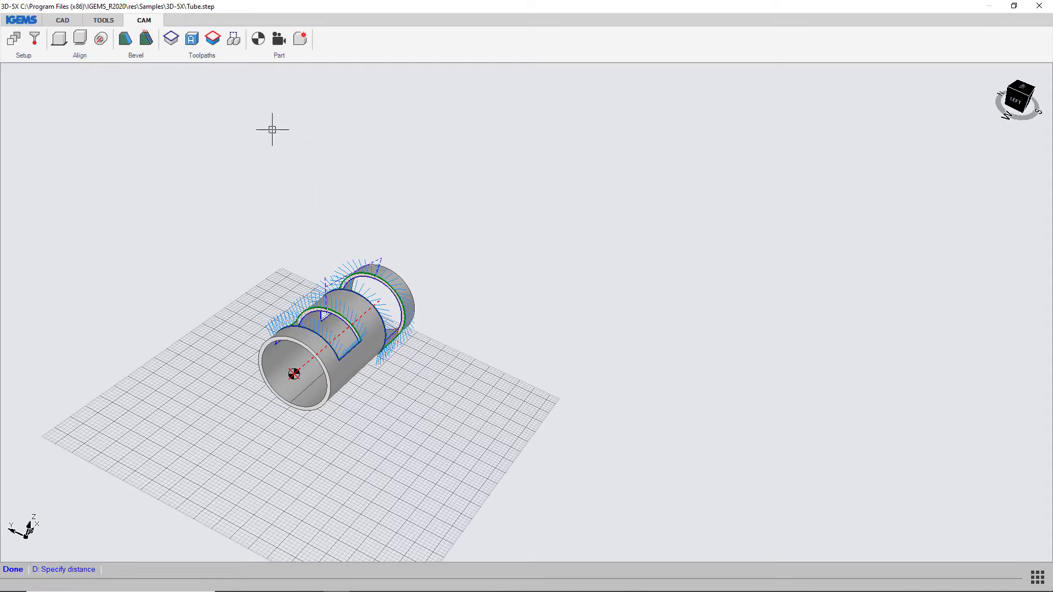
Play the 5-axis head simulation of CUT 0 and CUT 1, viewing the tube from several angles
{"action": "left_click", "coordinate": [279, 40]}
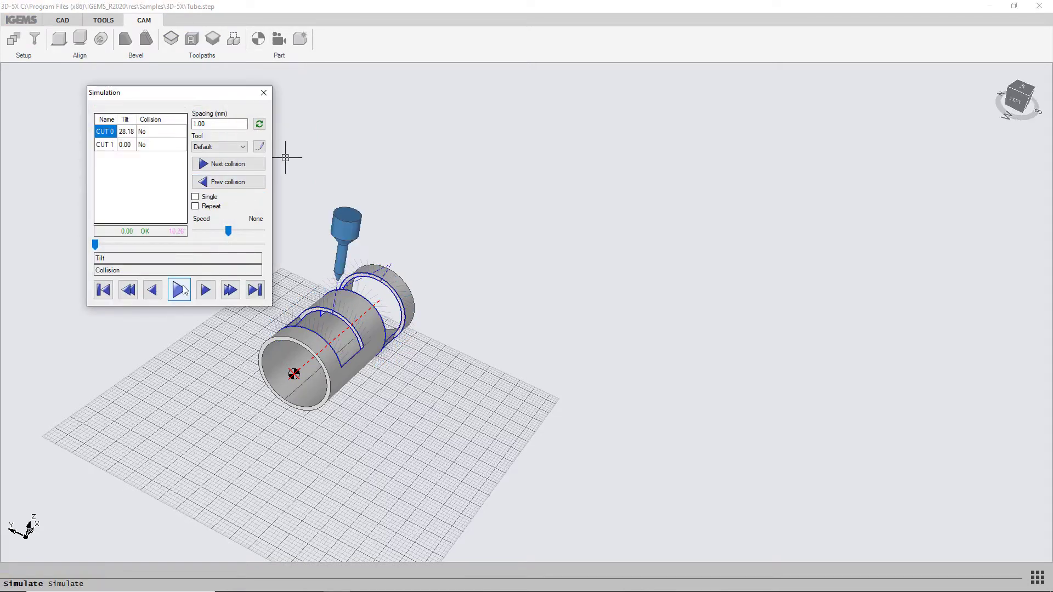
{"action": "left_click", "coordinate": [179, 289]}
{"action": "middle_click_drag", "start_coordinate": [346, 344], "coordinate": [414, 345]}
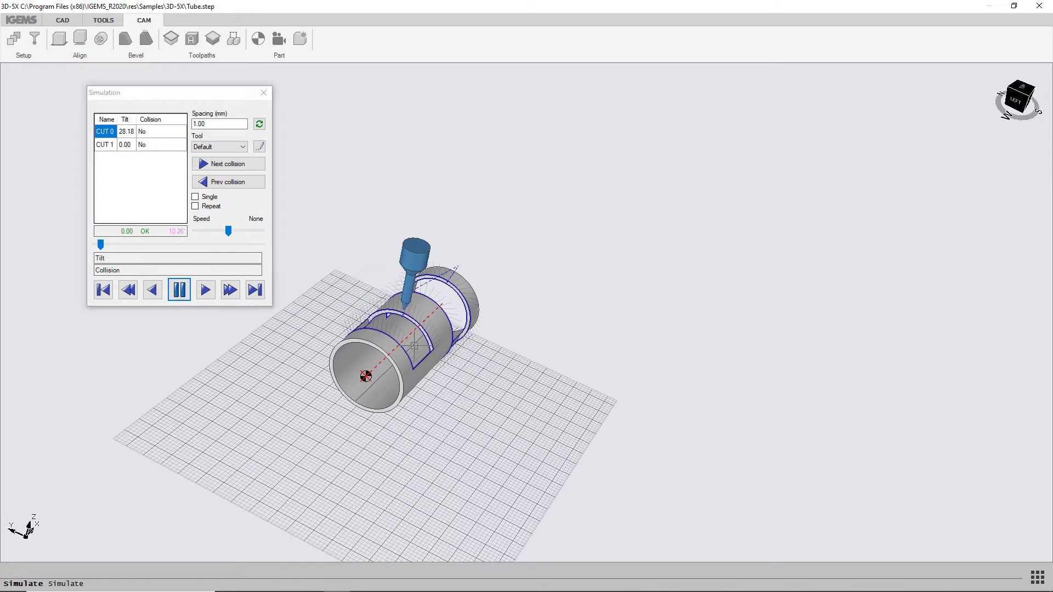
{"action": "left_click", "coordinate": [1016, 99]}
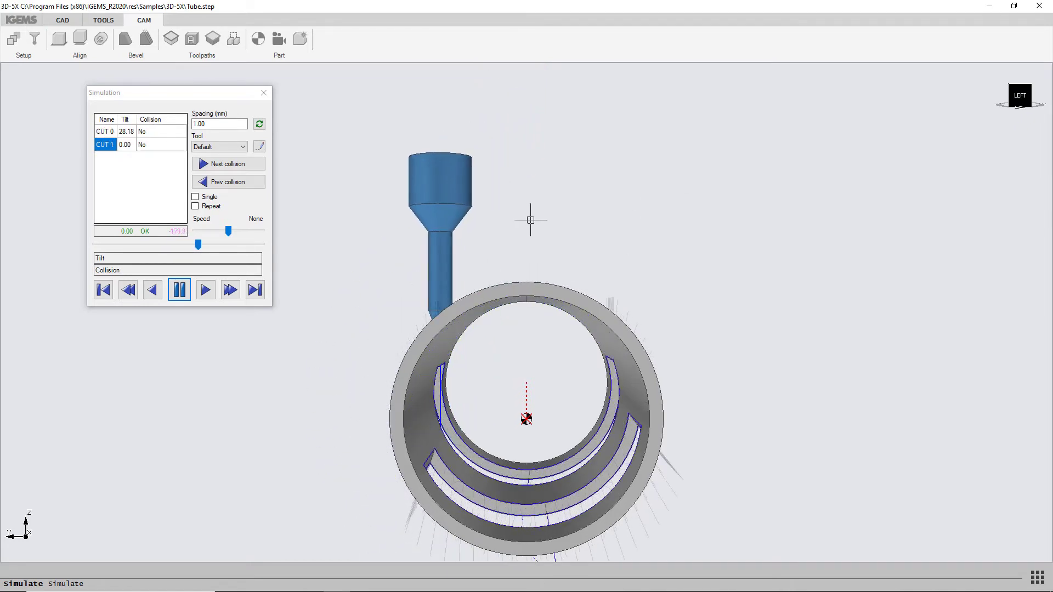
{"action": "middle_click_drag", "start_coordinate": [531, 219], "coordinate": [527, 257]}
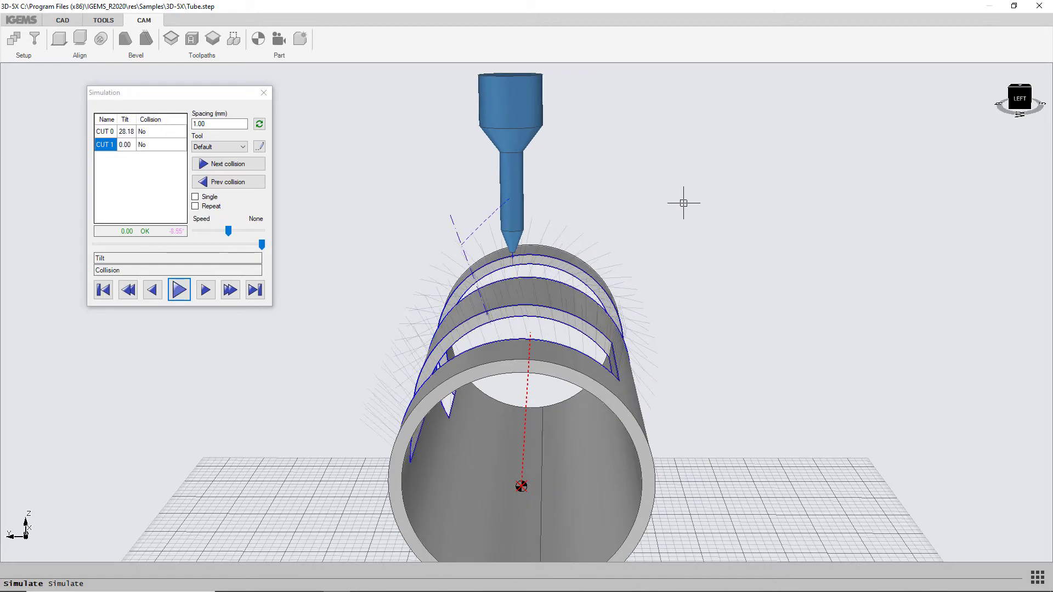
{"action": "middle_click_drag", "start_coordinate": [658, 297], "coordinate": [563, 419]}
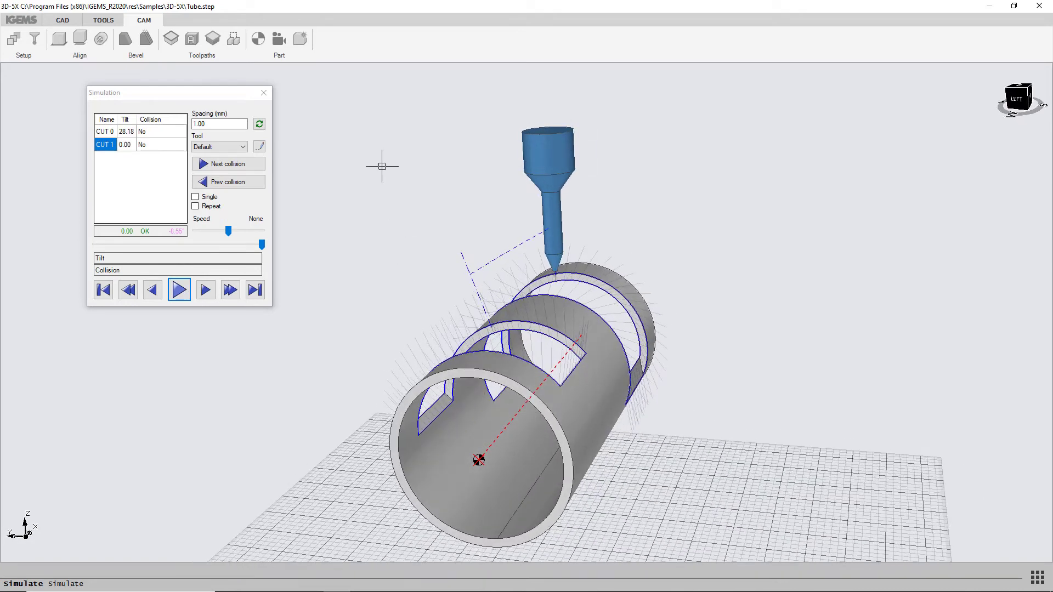
{"action": "left_click", "coordinate": [264, 93]}
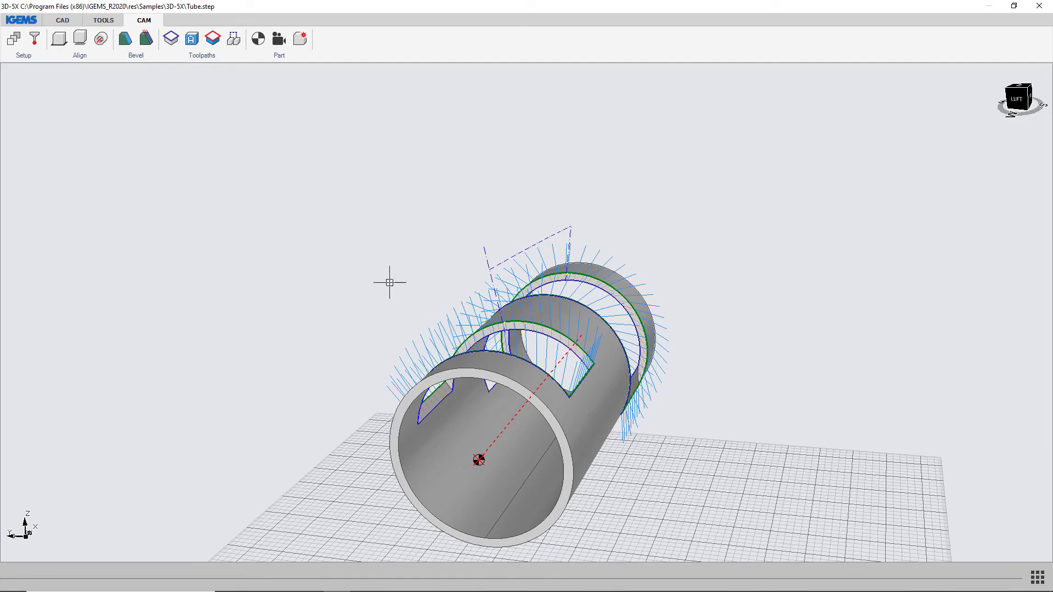
{"action": "middle_click_drag", "start_coordinate": [318, 335], "coordinate": [353, 399]}
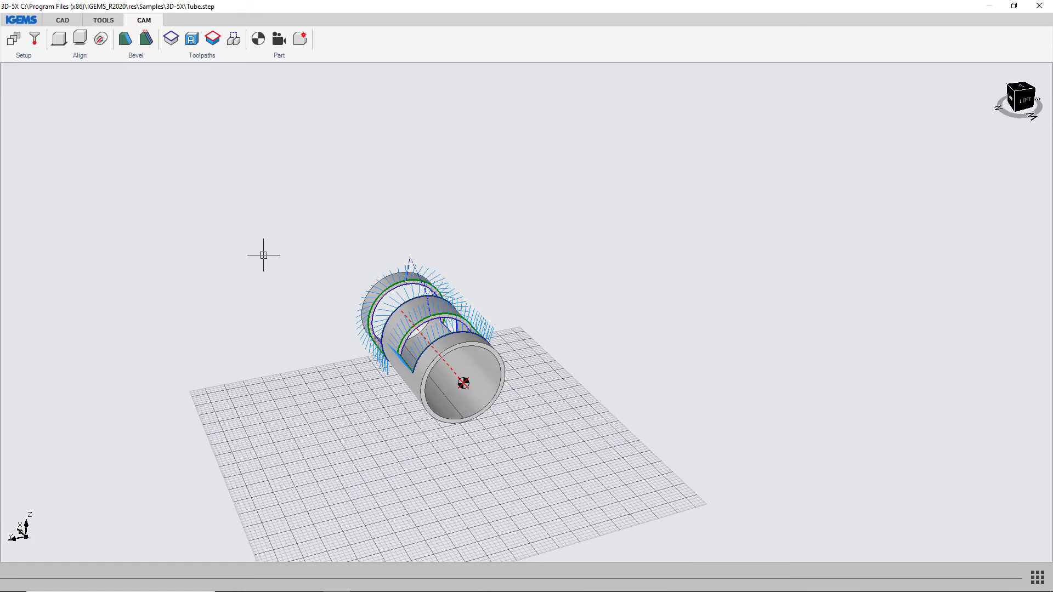
Open the Samples dialog from the IGEMS menu's Open entry and scroll through the bundled parts
{"action": "left_click", "coordinate": [21, 20]}
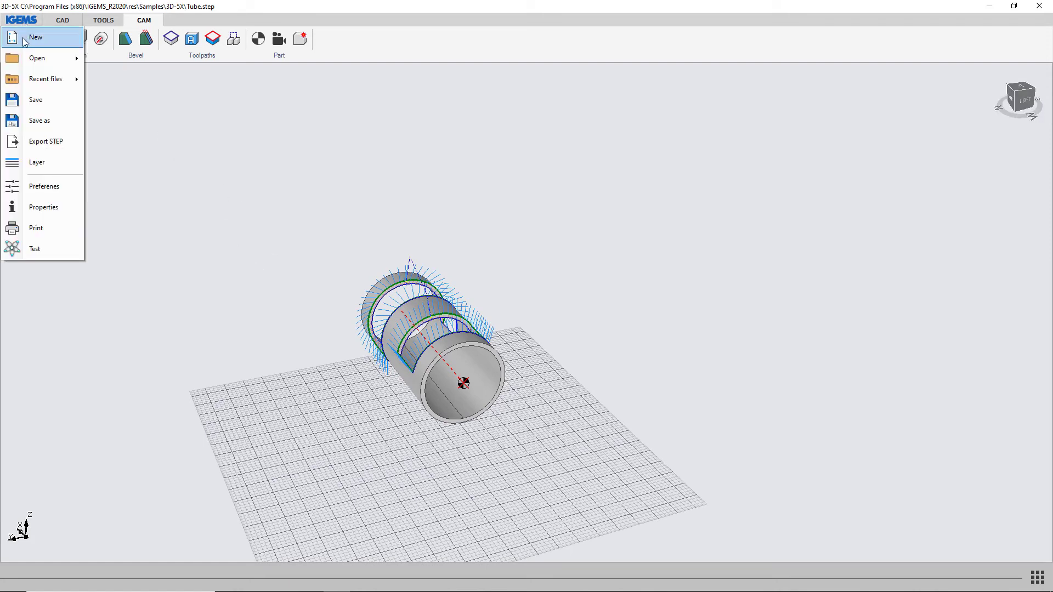
{"action": "mouse_move", "coordinate": [40, 65]}
{"action": "left_click", "coordinate": [134, 78]}
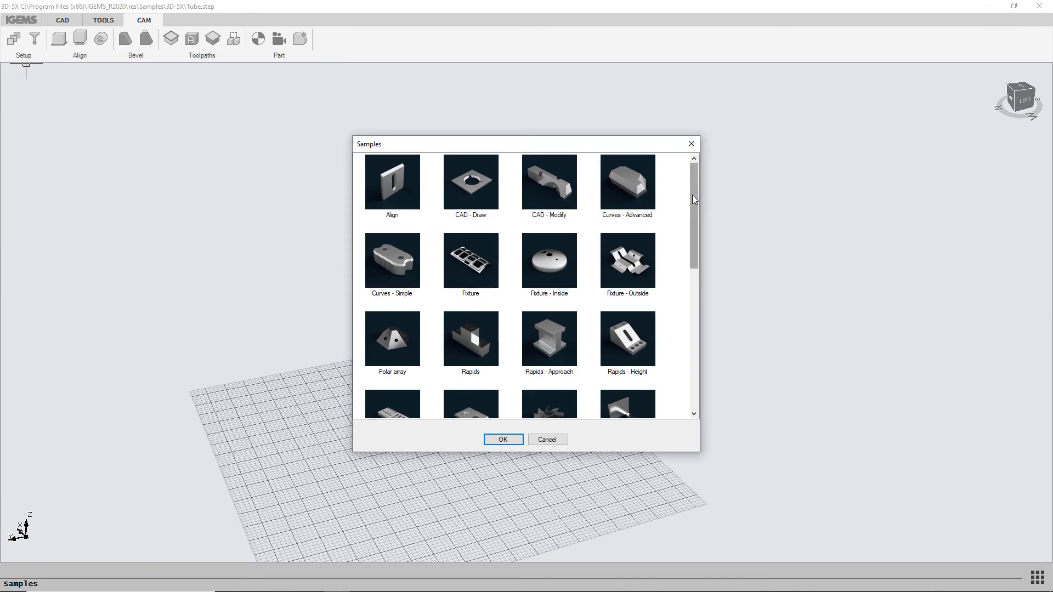
{"action": "left_click_drag", "start_coordinate": [693, 195], "coordinate": [692, 257]}
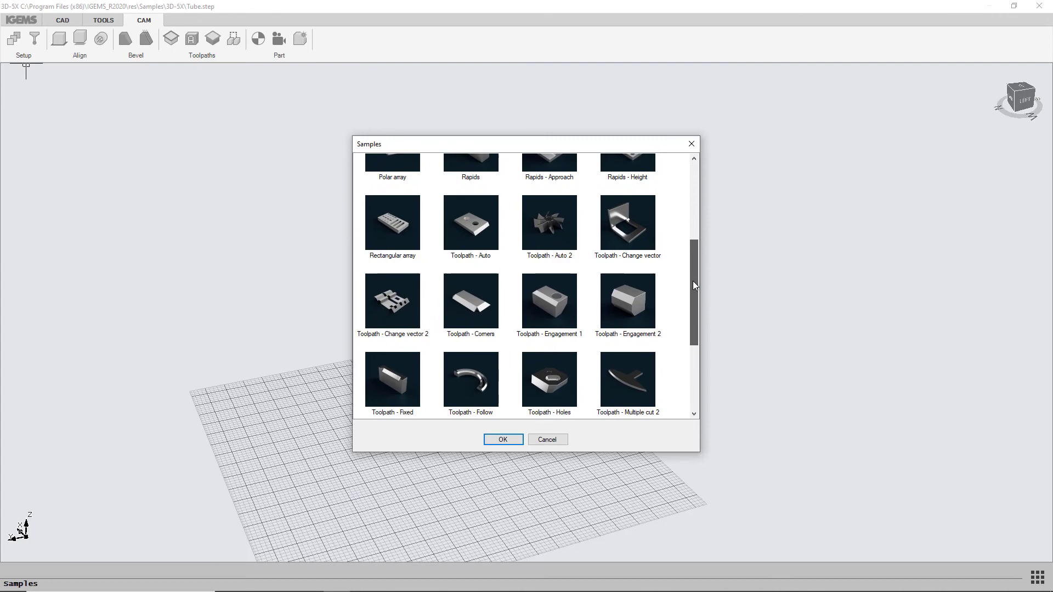
{"action": "left_click_drag", "start_coordinate": [694, 282], "coordinate": [699, 191]}
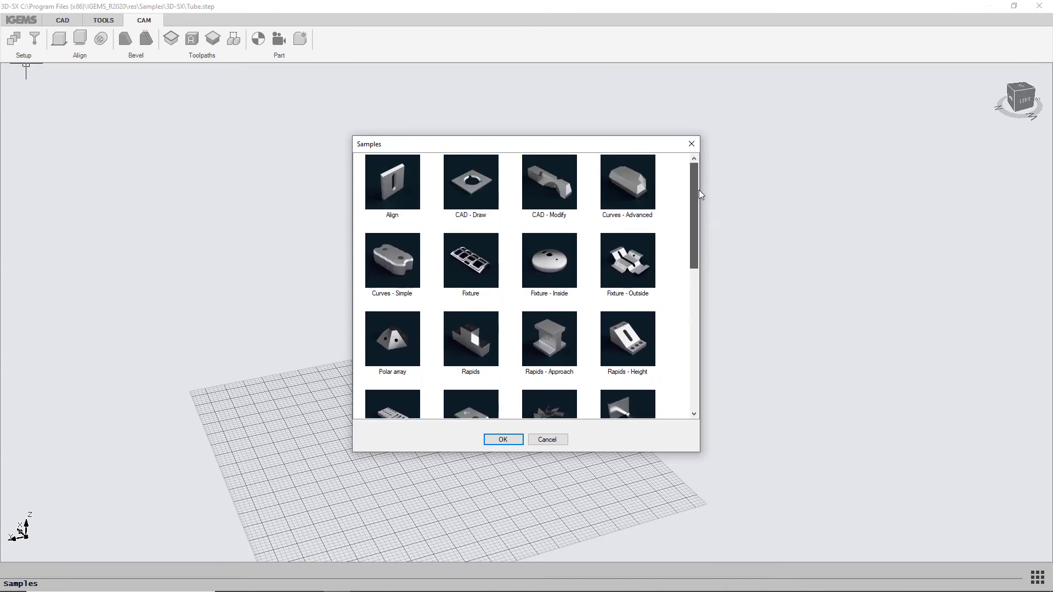